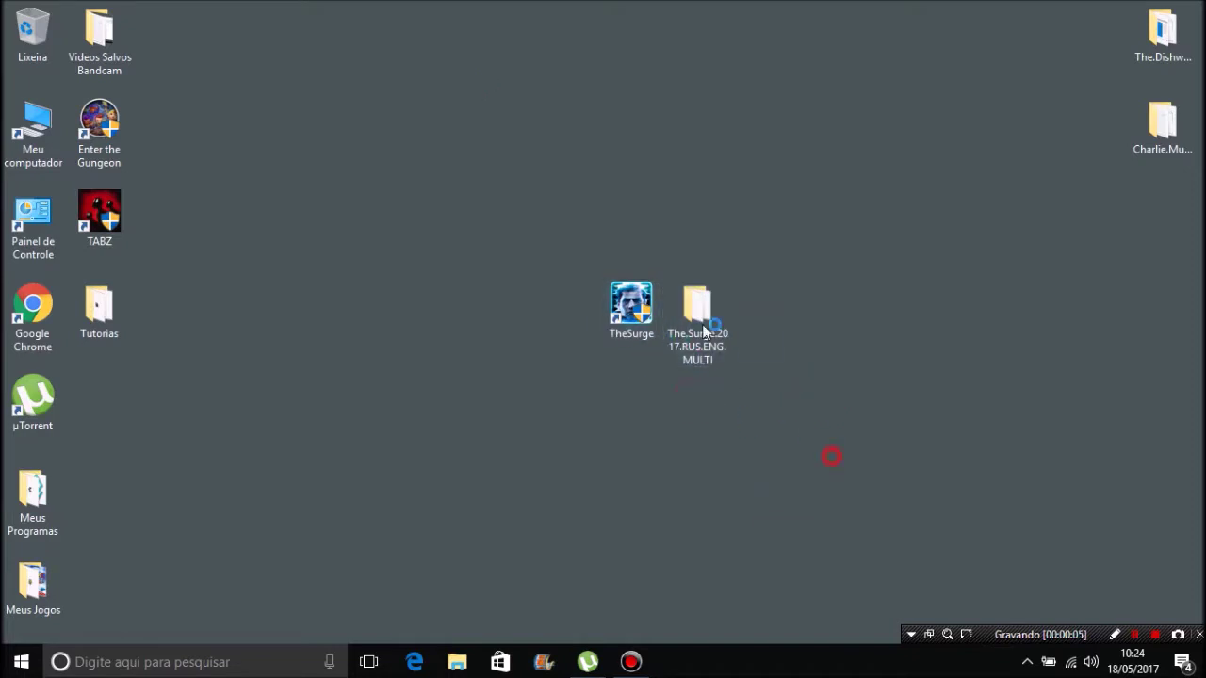
left_click_drag(808, 438, 530, 194)
left_click(698, 398)
left_click(709, 344)
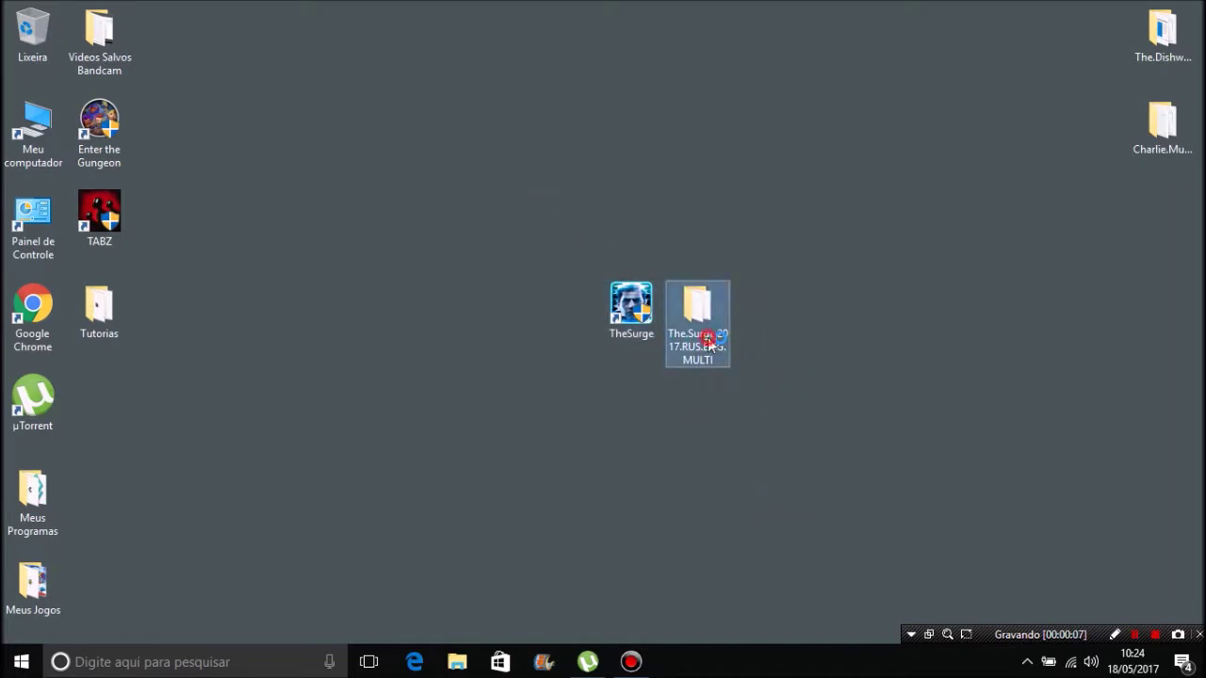
left_click_drag(782, 473, 474, 205)
left_click(474, 205)
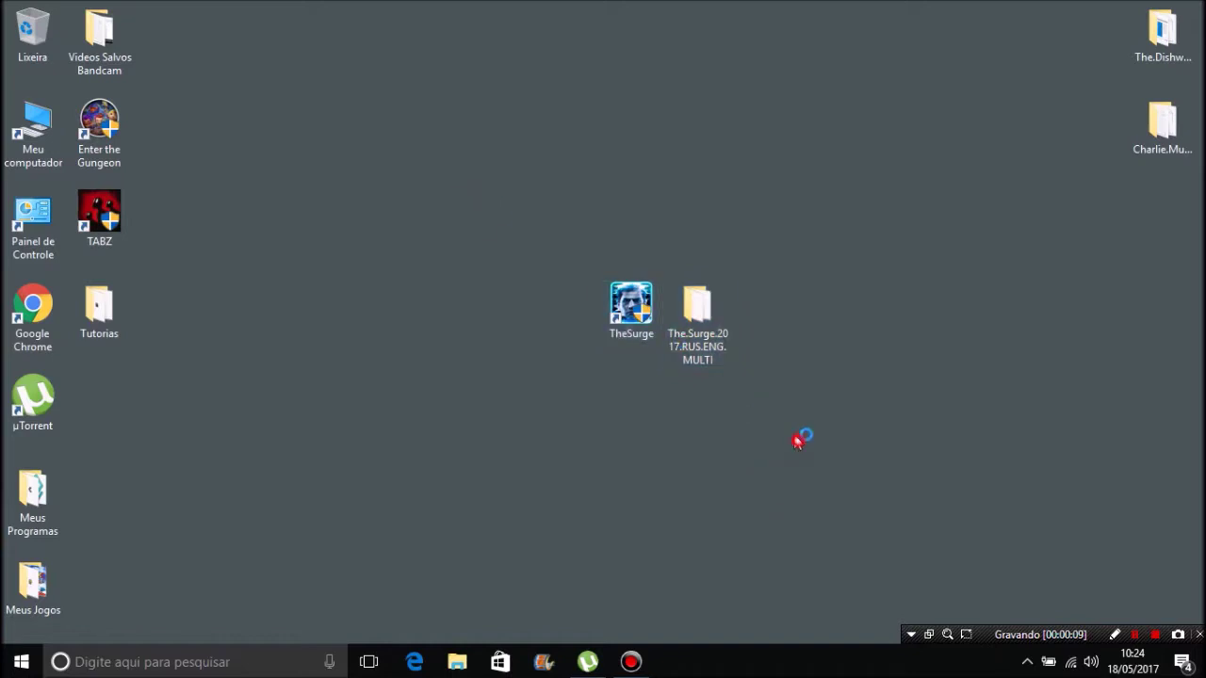
left_click_drag(798, 439, 619, 227)
left_click(755, 445)
left_click_drag(819, 462, 574, 173)
left_click_drag(818, 461, 526, 202)
left_click(808, 479)
left_click_drag(808, 478, 555, 219)
left_click(695, 325)
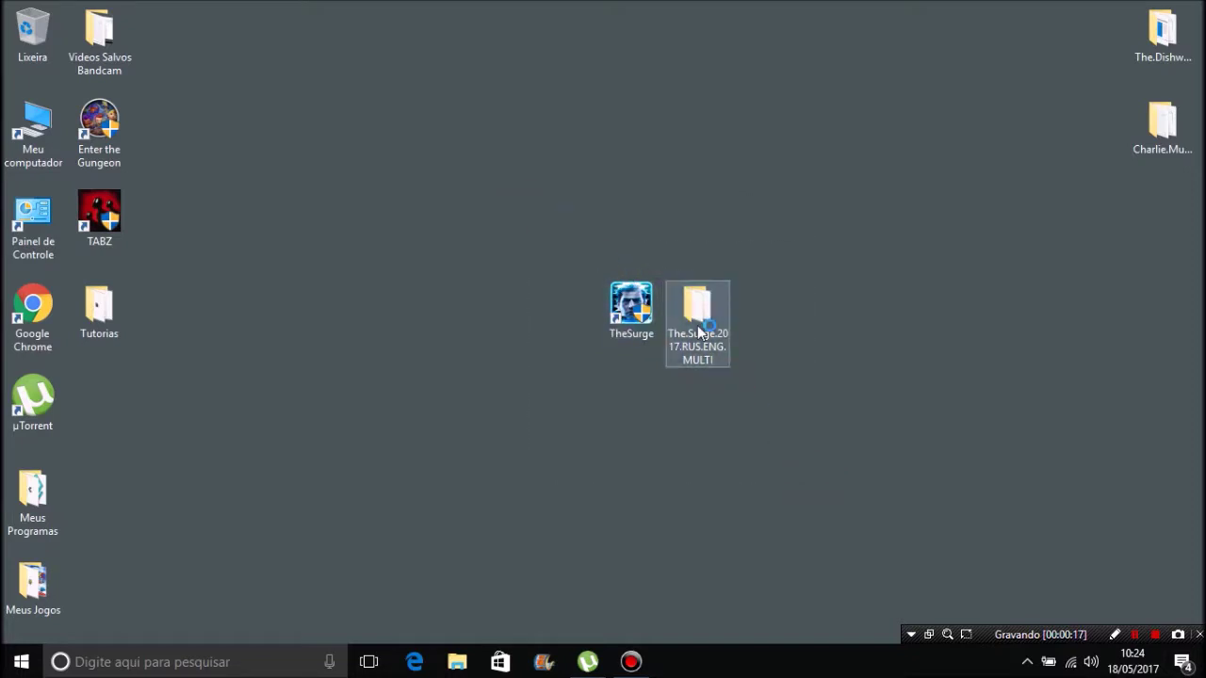
Move the The.Surge.2017.RUS.ENG.MULTI folder on the desktop further away from the TheSurge shortcut.
left_click_drag(675, 342, 803, 332)
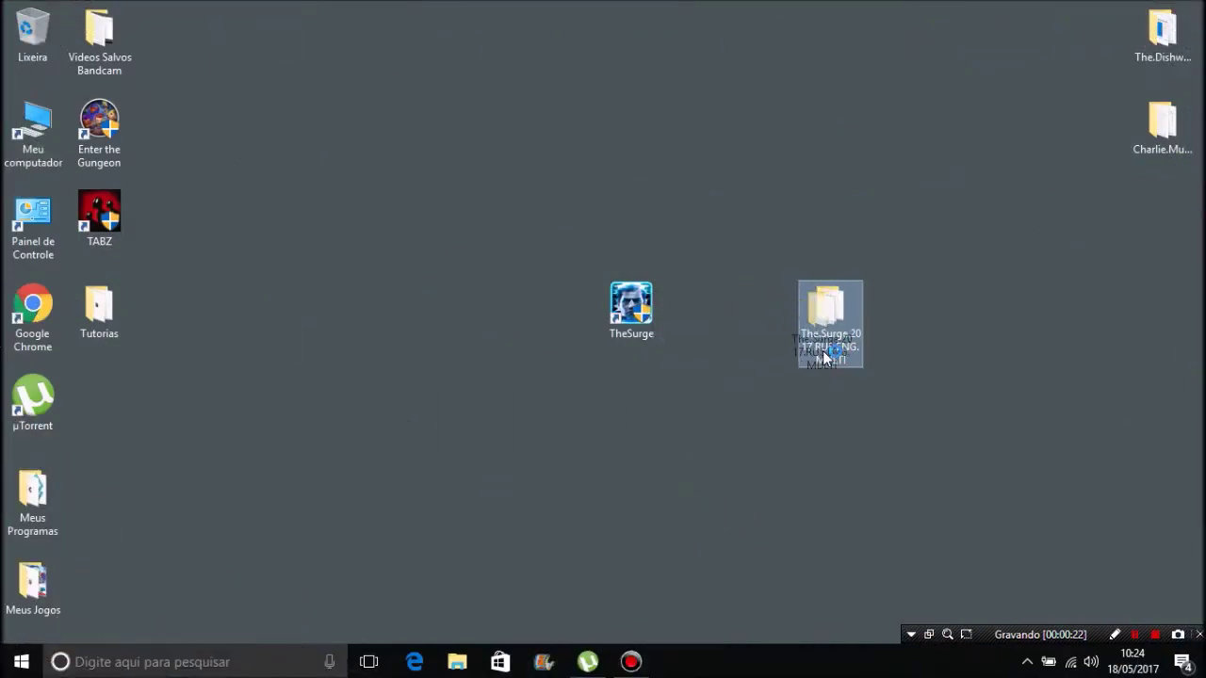
left_click(870, 474)
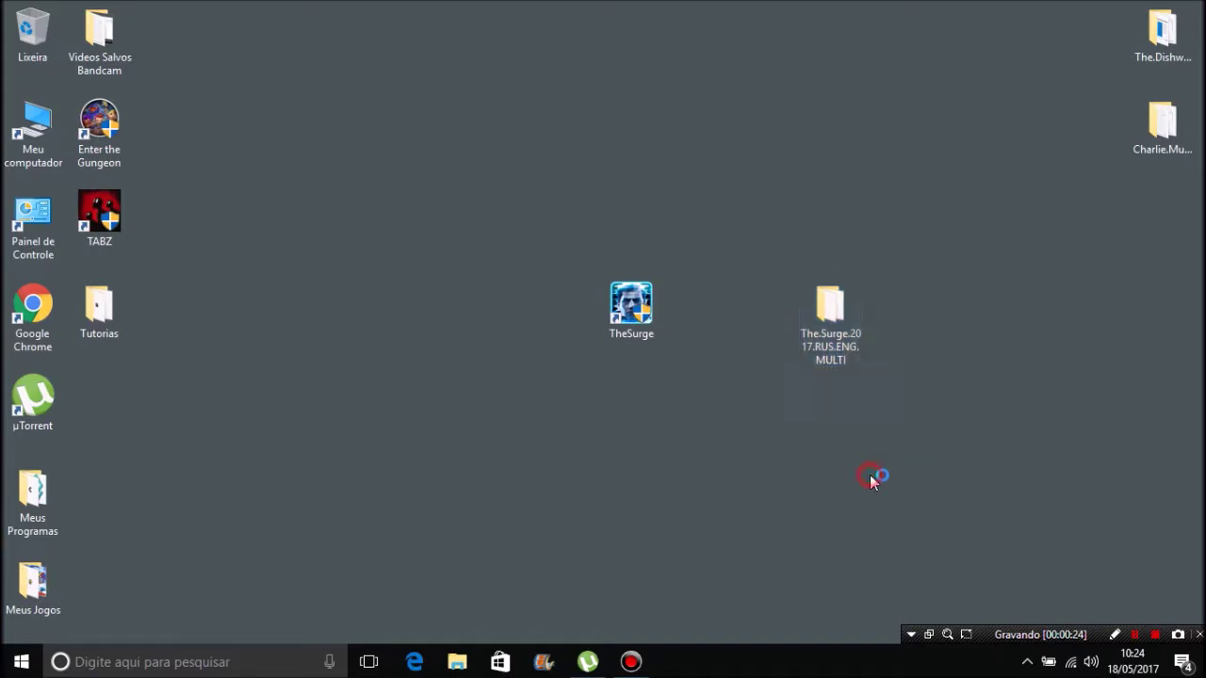
left_click_drag(964, 479, 462, 101)
left_click(671, 441)
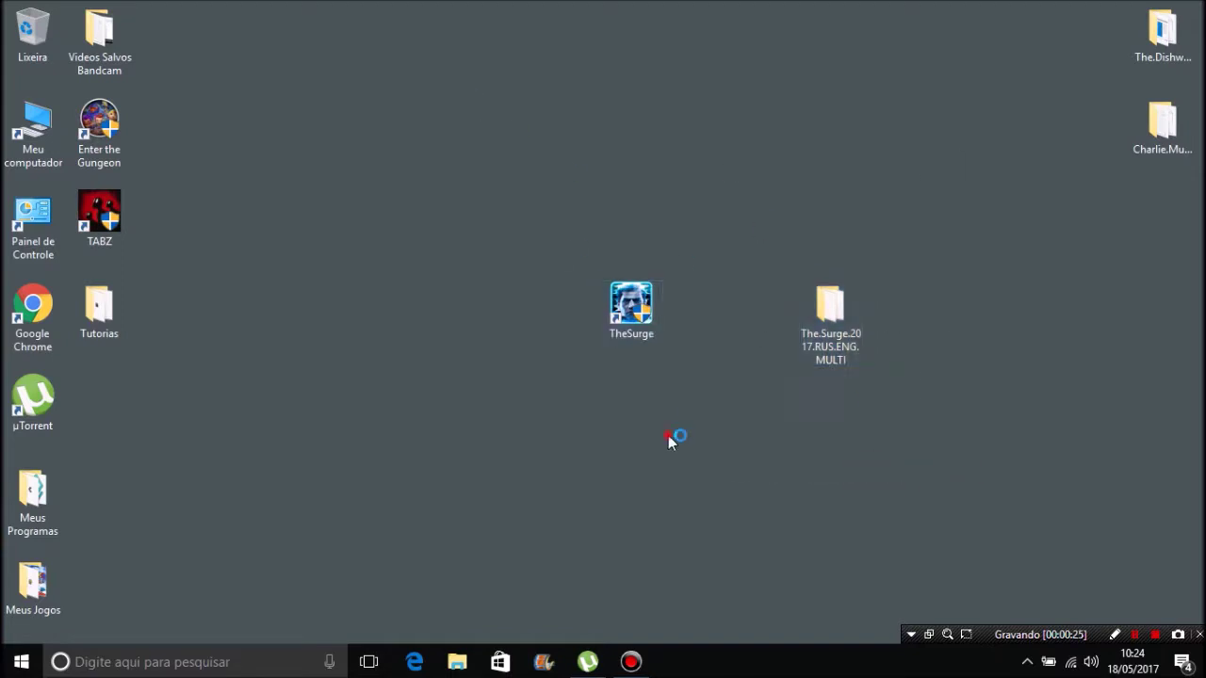
Open the The.Surge.2017.RUS.ENG.MULTI folder from the desktop.
left_click(802, 362)
left_click_drag(820, 339, 845, 325)
double_click(833, 336)
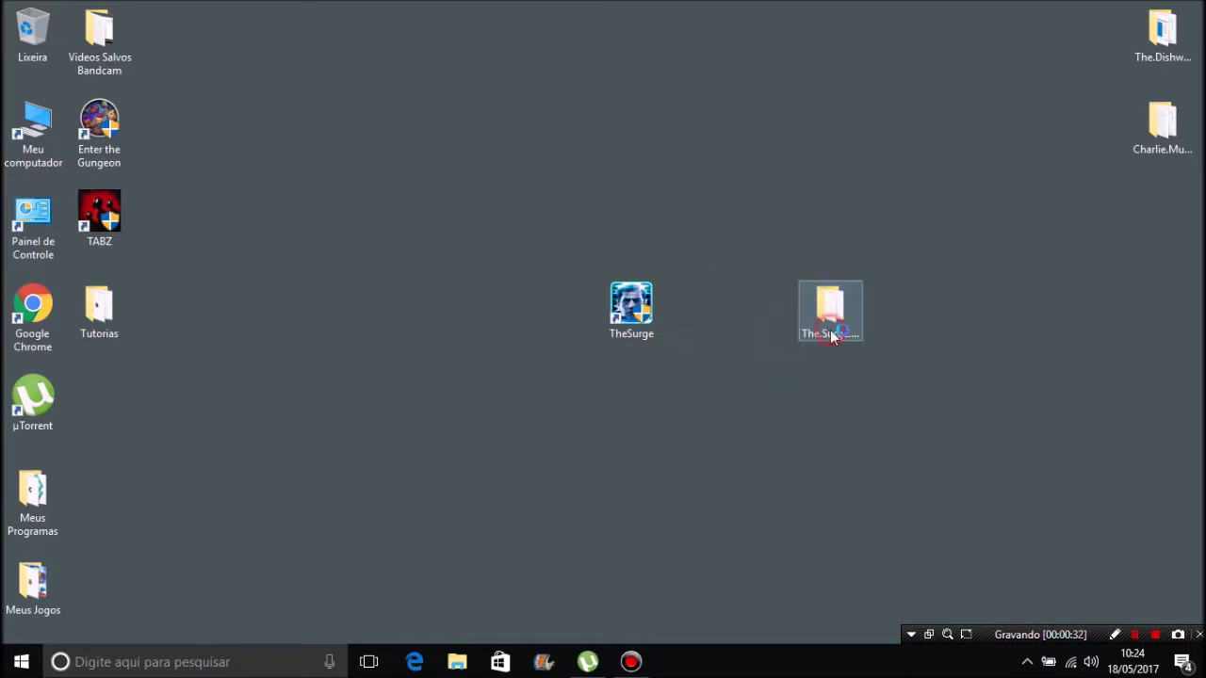
left_click_drag(614, 424, 459, 429)
Run the setup application as administrator and choose English as the installation language.
left_click(382, 331)
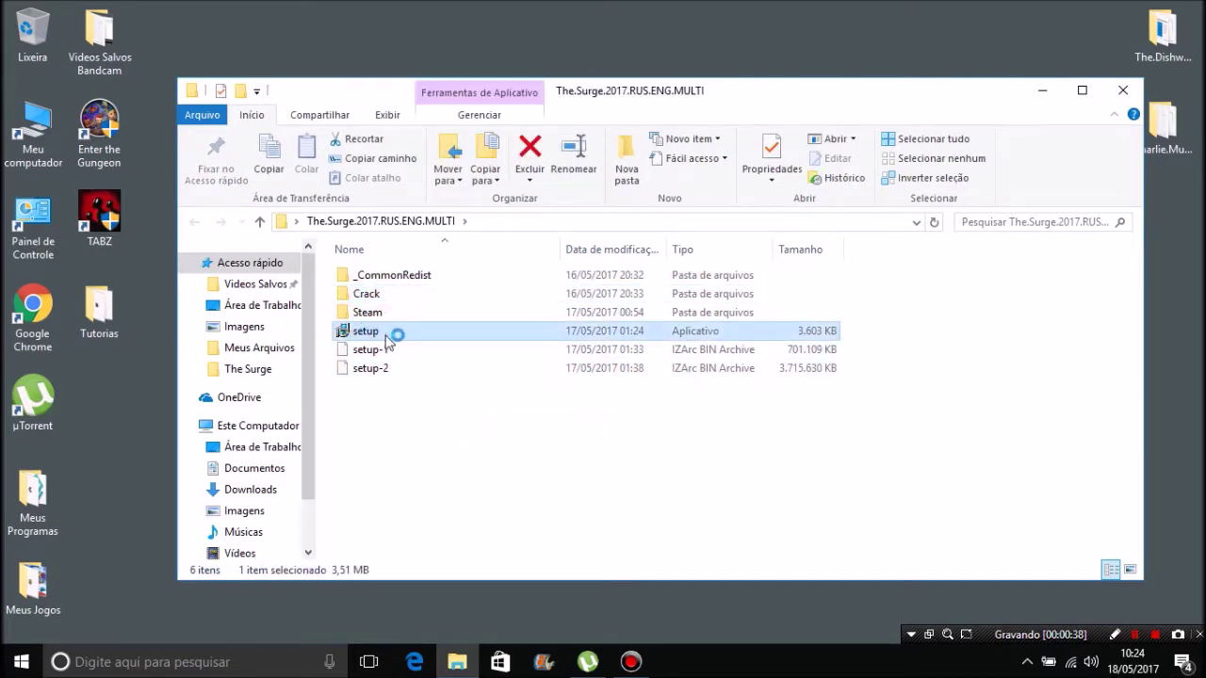
right_click(373, 340)
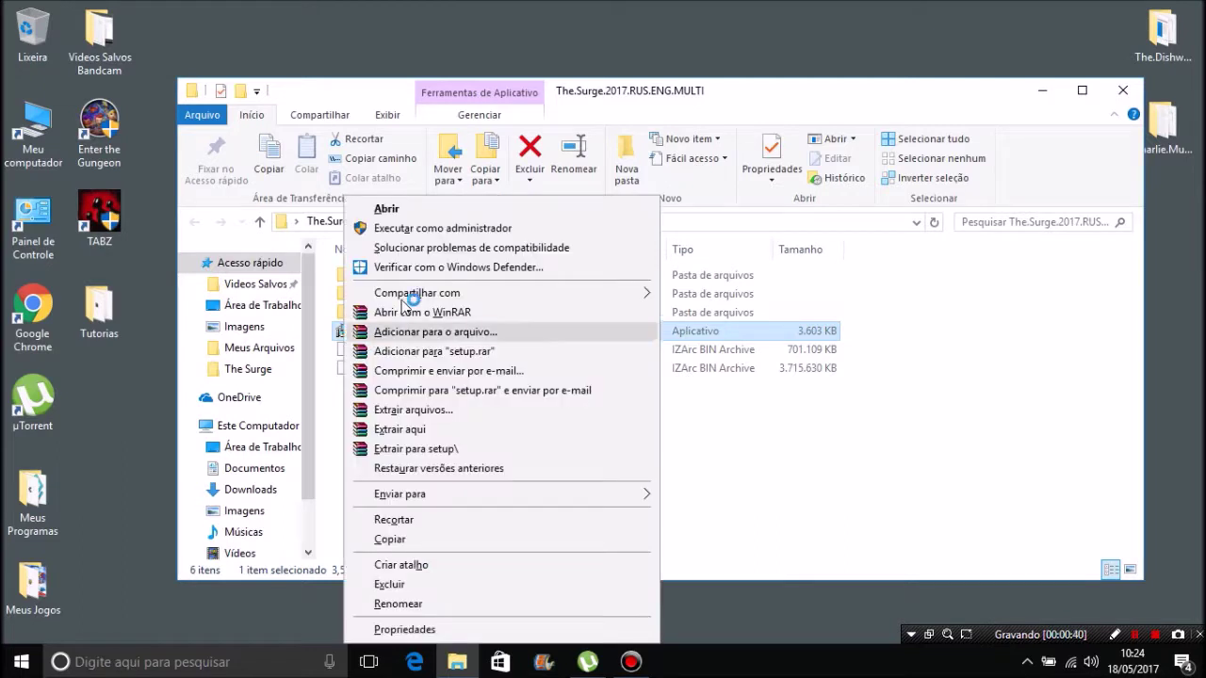
left_click(479, 231)
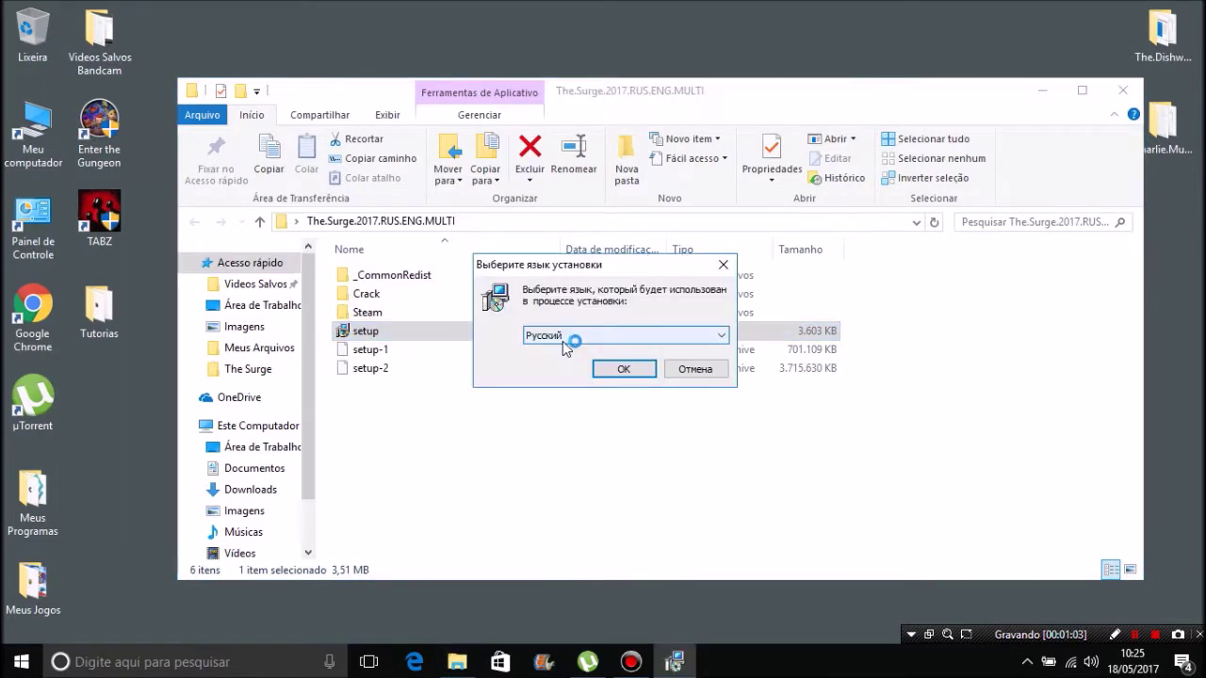
left_click(565, 336)
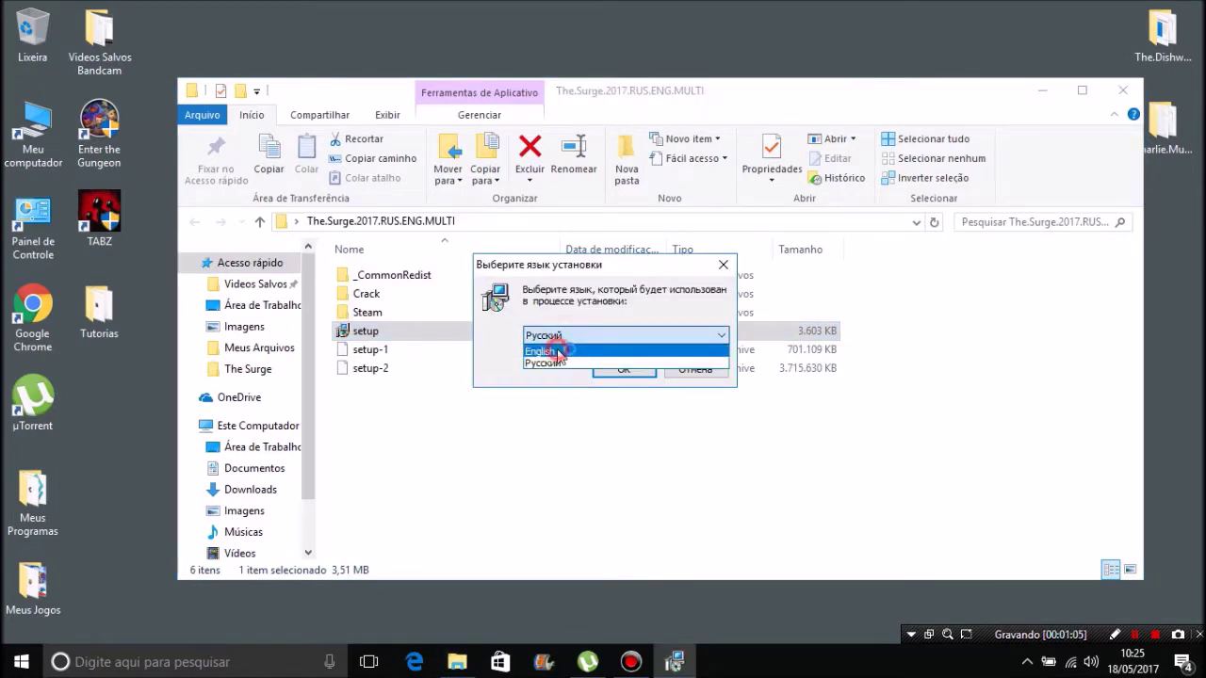
left_click(556, 352)
left_click(624, 369)
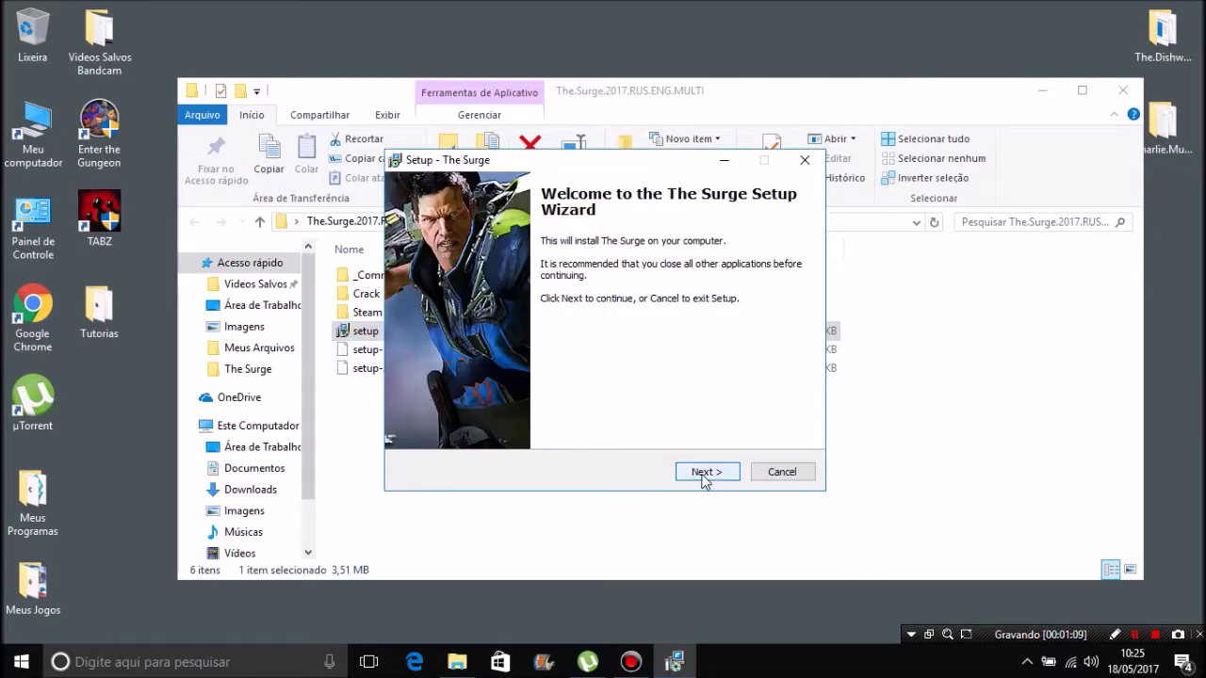
Try the default destination C:\Program Files (x86)\The Surge, decline installing into the existing folder, and cancel the setup.
left_click(703, 471)
left_click_drag(613, 304, 325, 311)
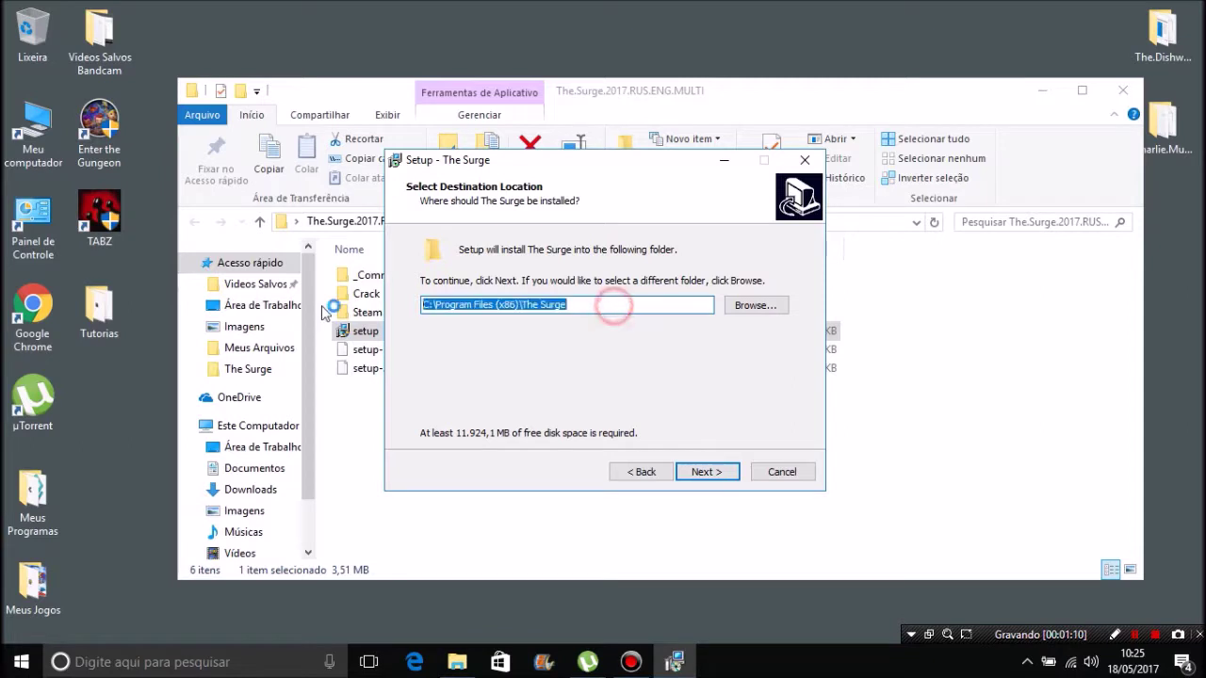
left_click_drag(597, 305, 407, 275)
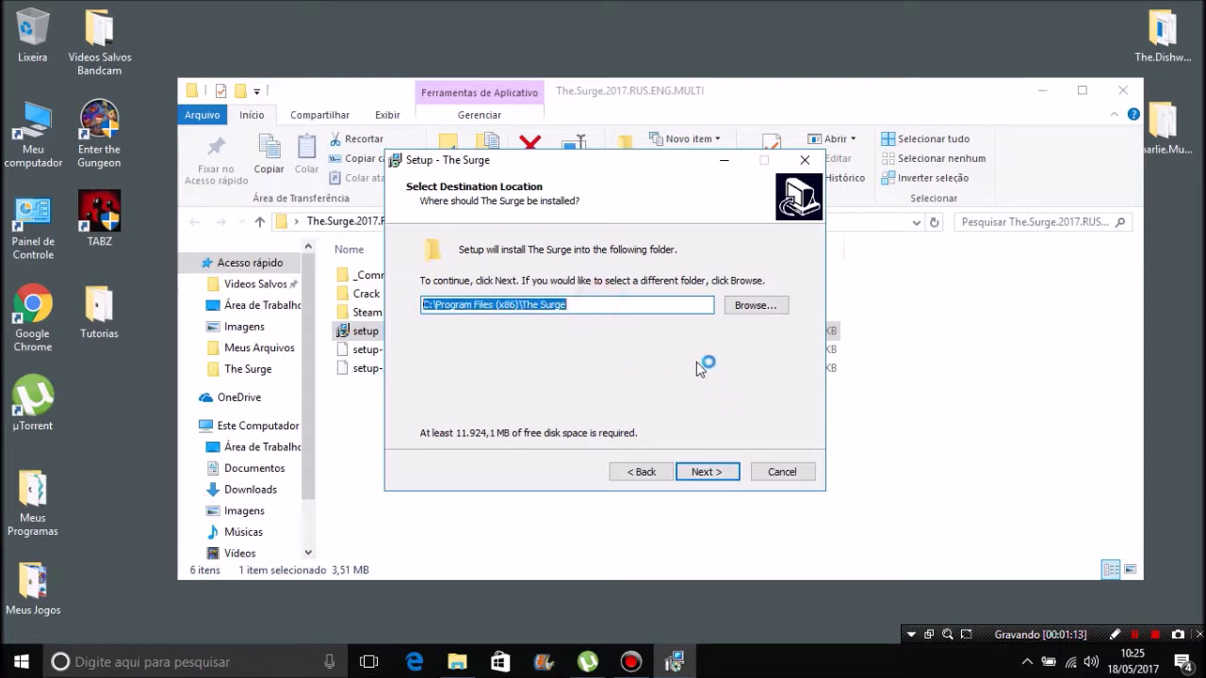
left_click(707, 471)
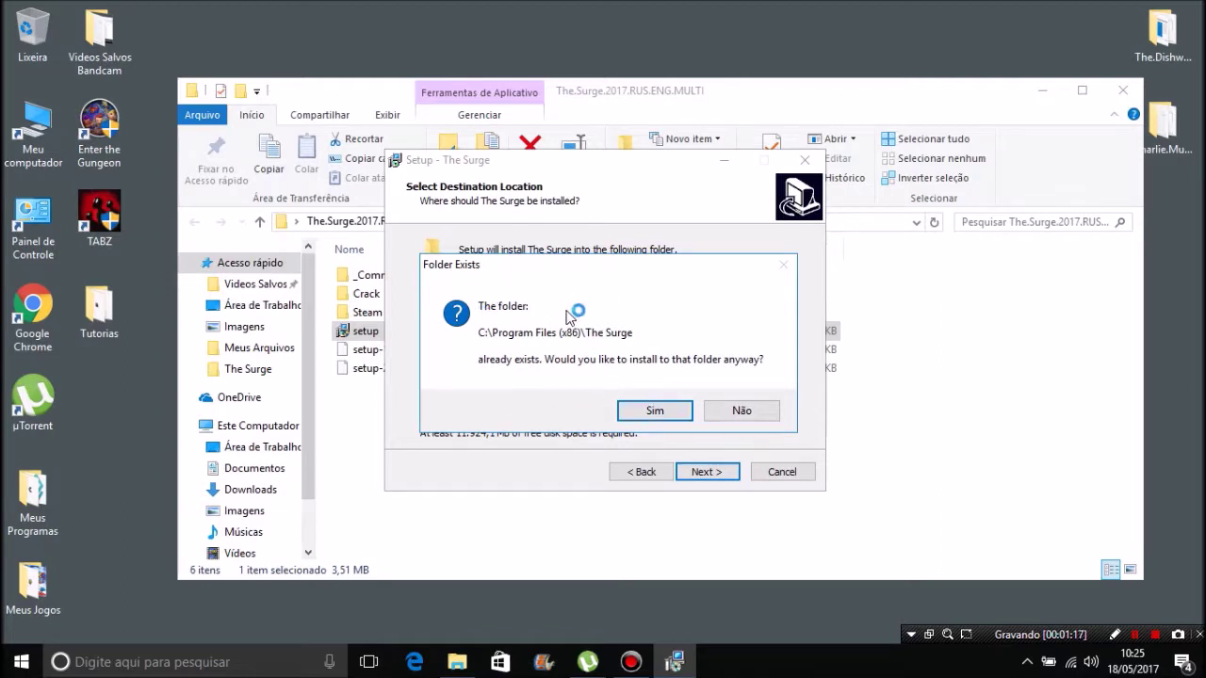
left_click(765, 359)
left_click(741, 409)
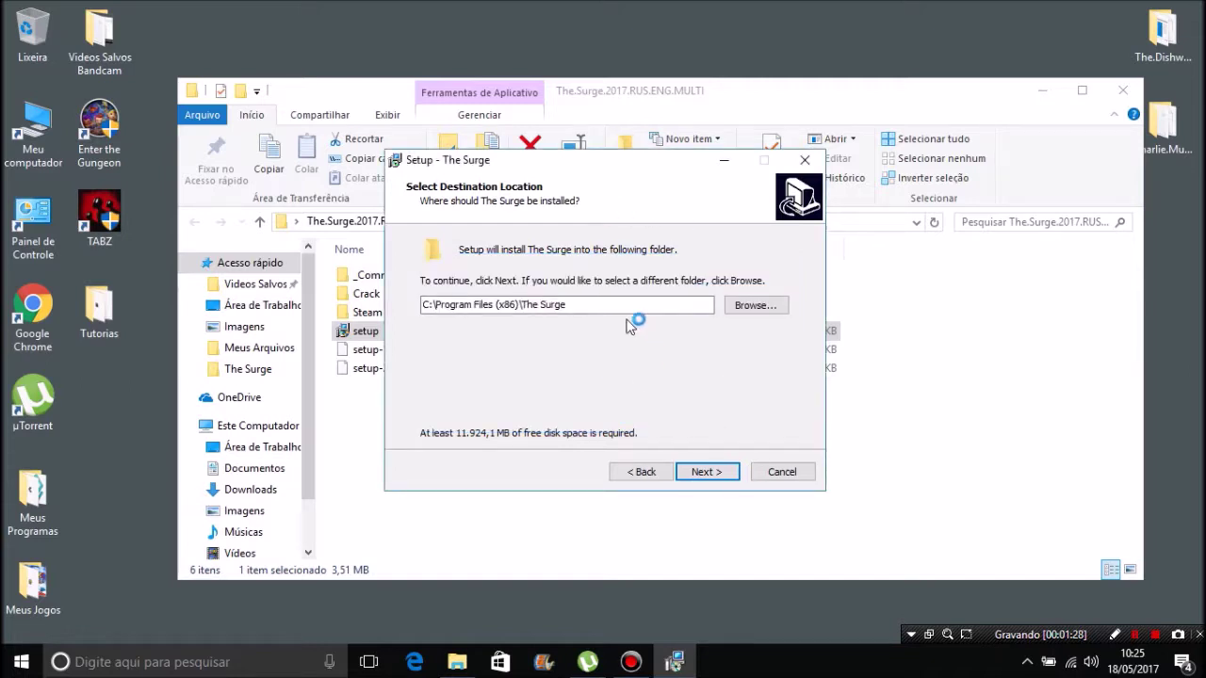
left_click(781, 471)
left_click(676, 411)
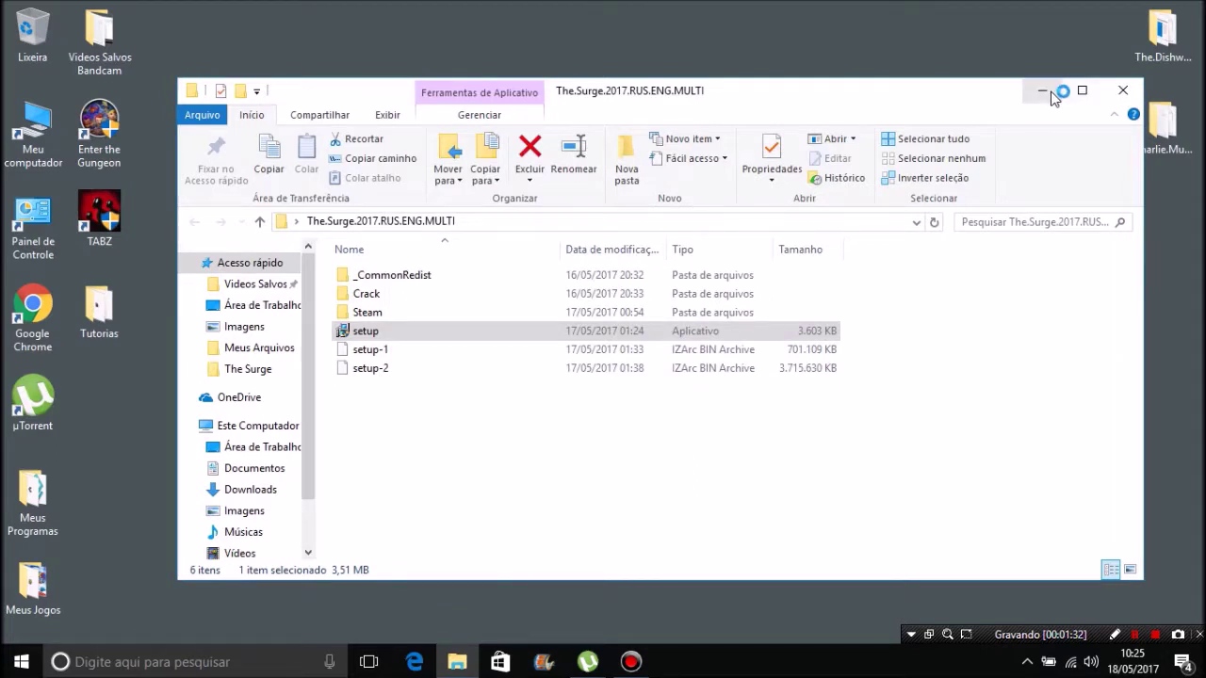
left_click(1048, 93)
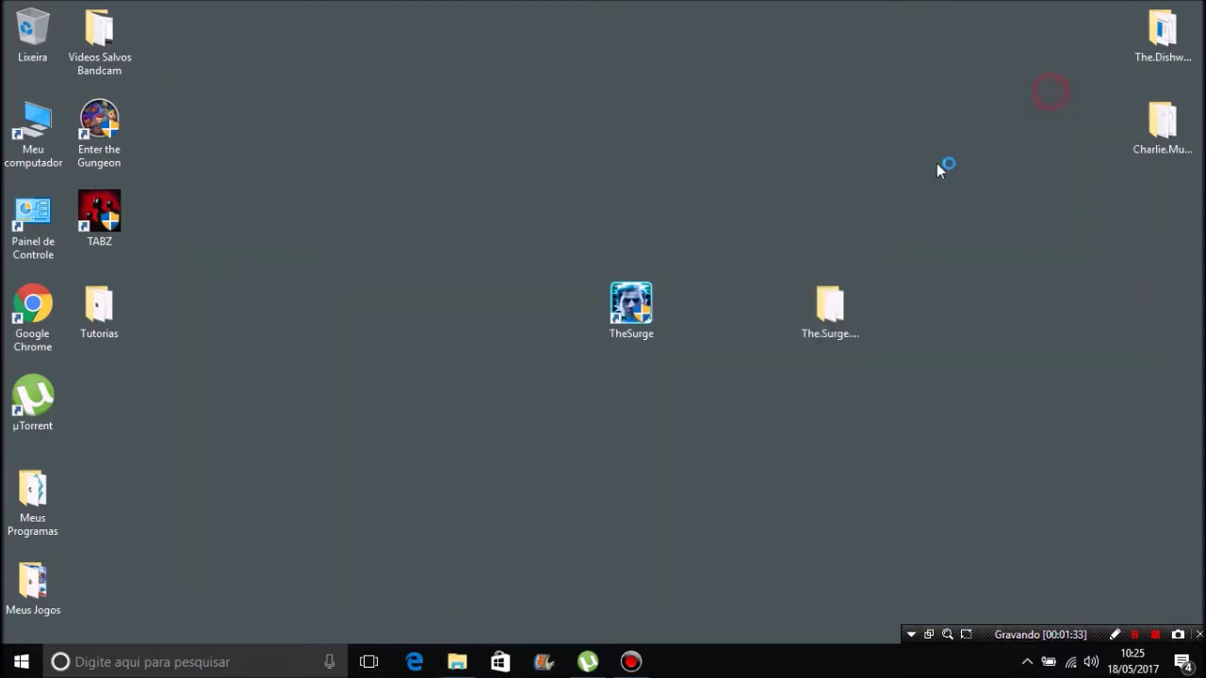
left_click(454, 664)
left_click(605, 483)
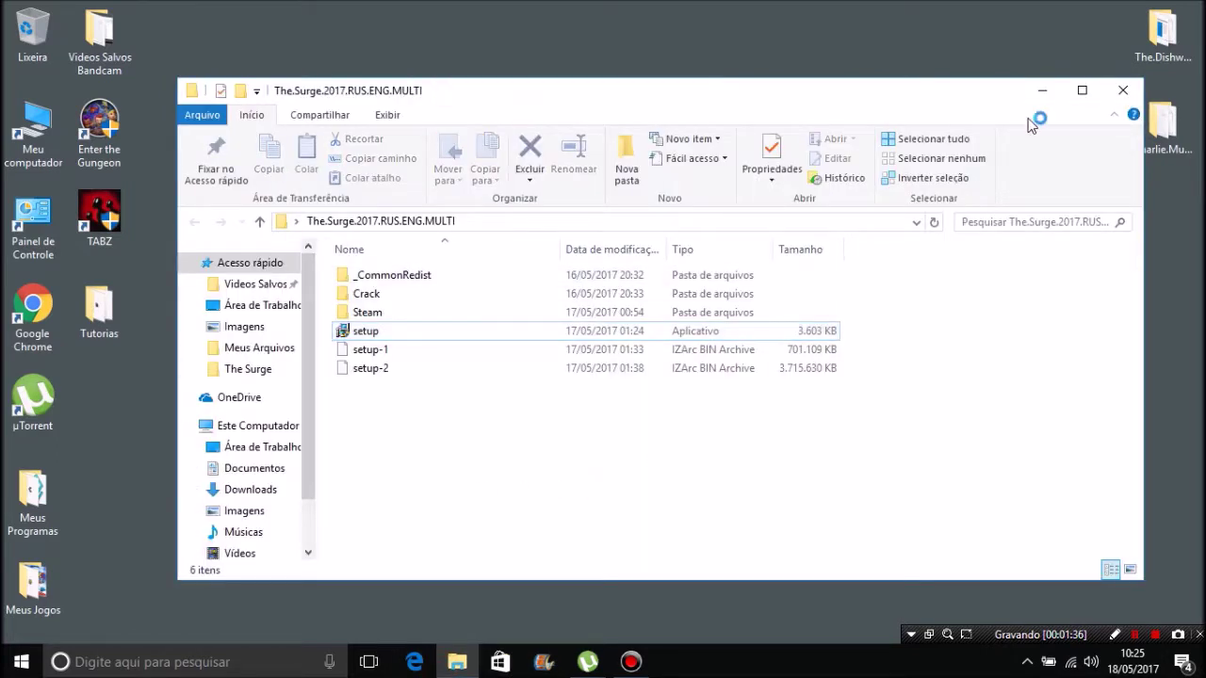
Open the bin folder inside Crack\CODEX in the The.Surge.2017.RUS.ENG.MULTI folder.
left_click(436, 295)
double_click(384, 297)
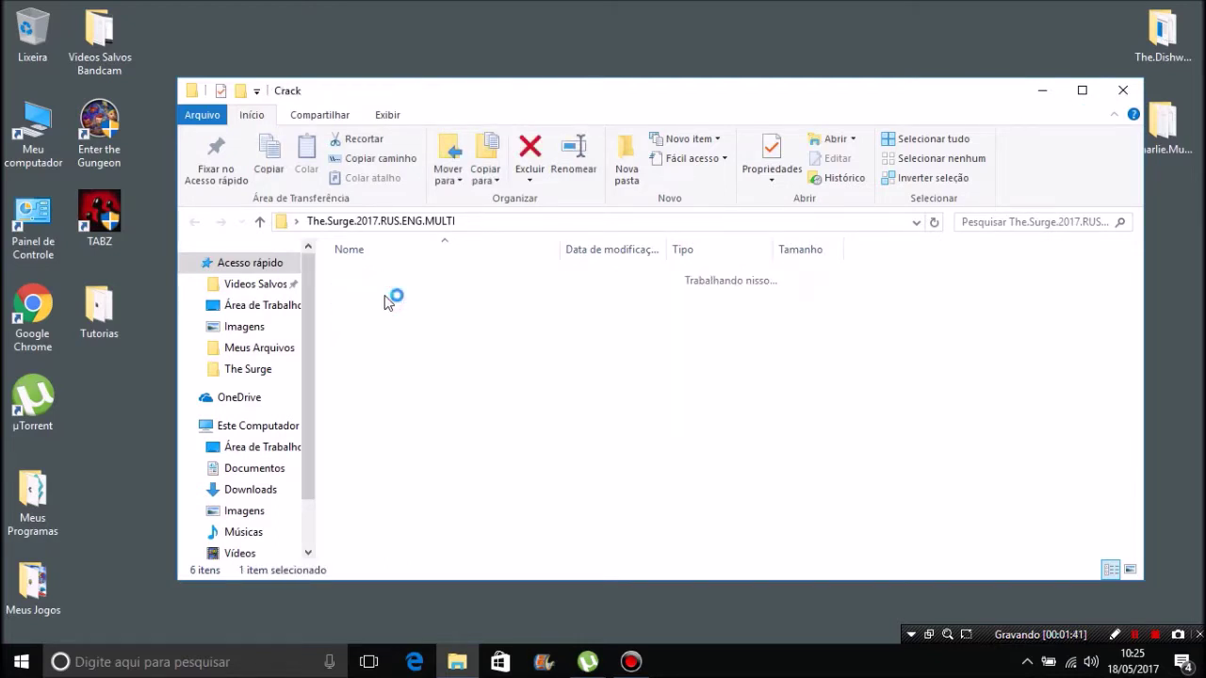
double_click(369, 275)
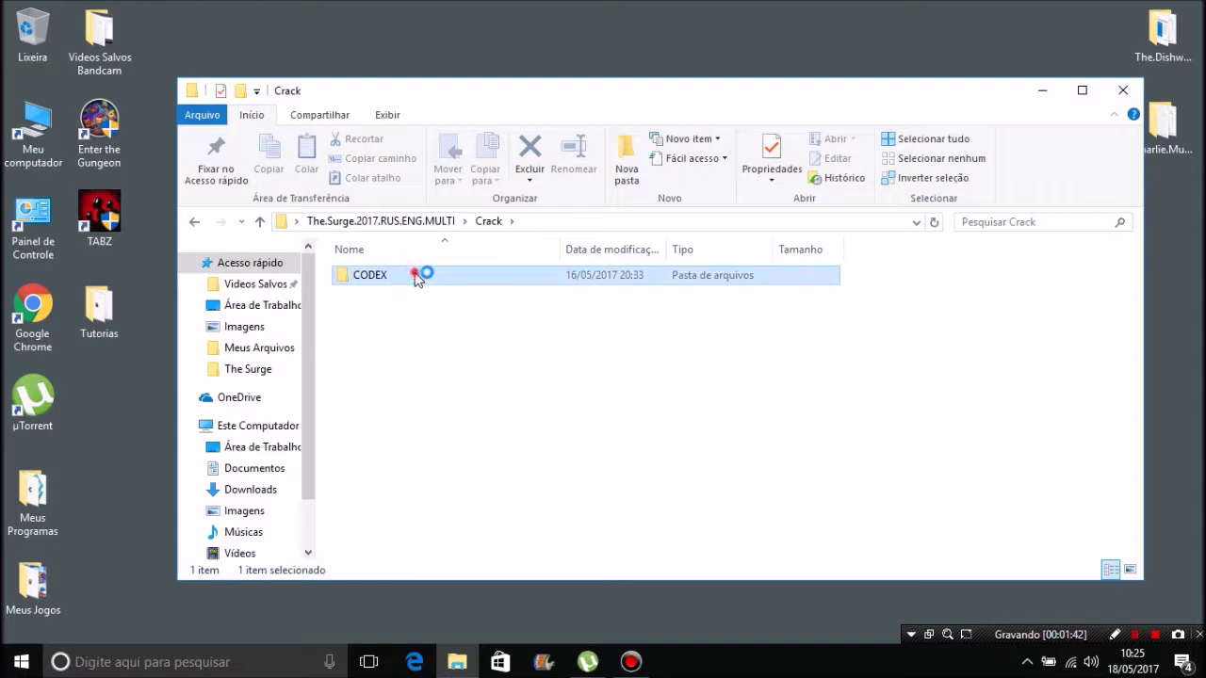
double_click(440, 277)
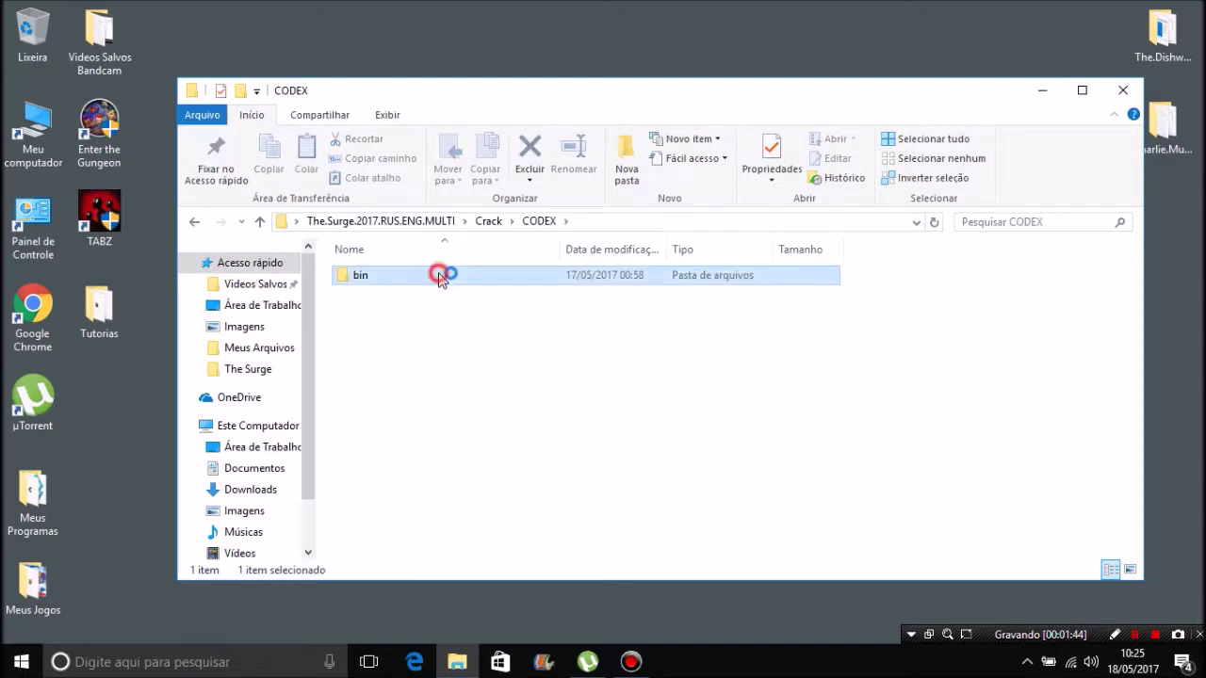
Copy all four files in the CODEX bin folder and close the folder window.
left_click_drag(568, 426, 418, 277)
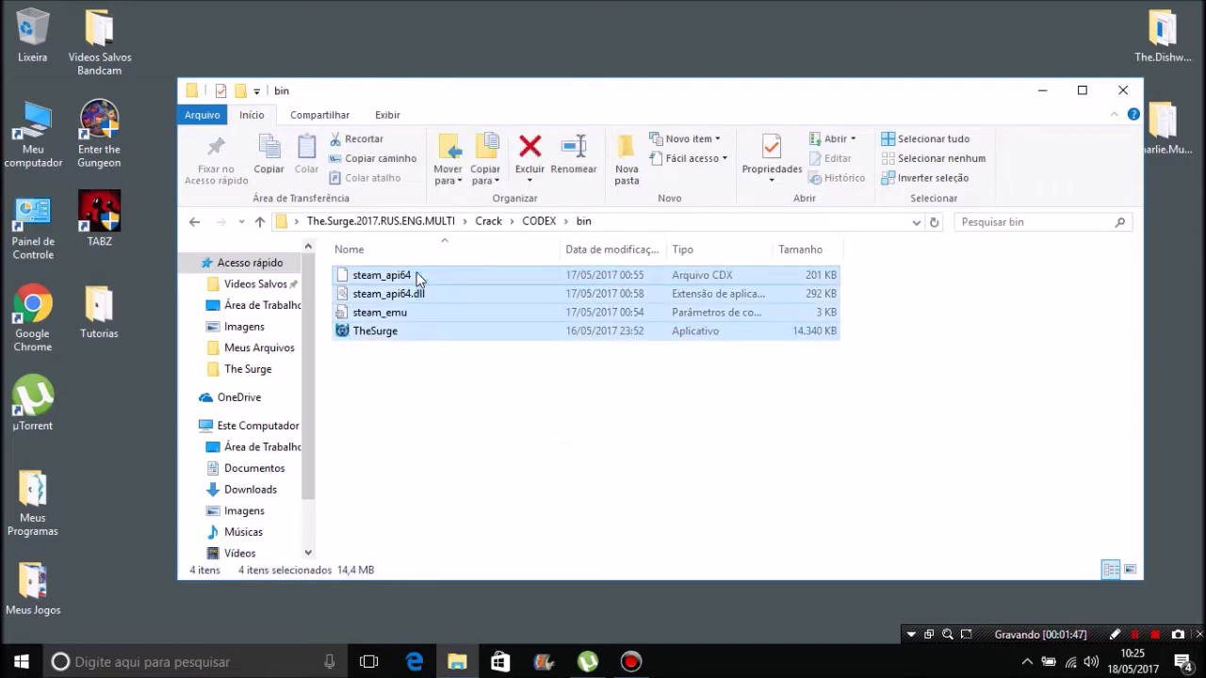
right_click(417, 278)
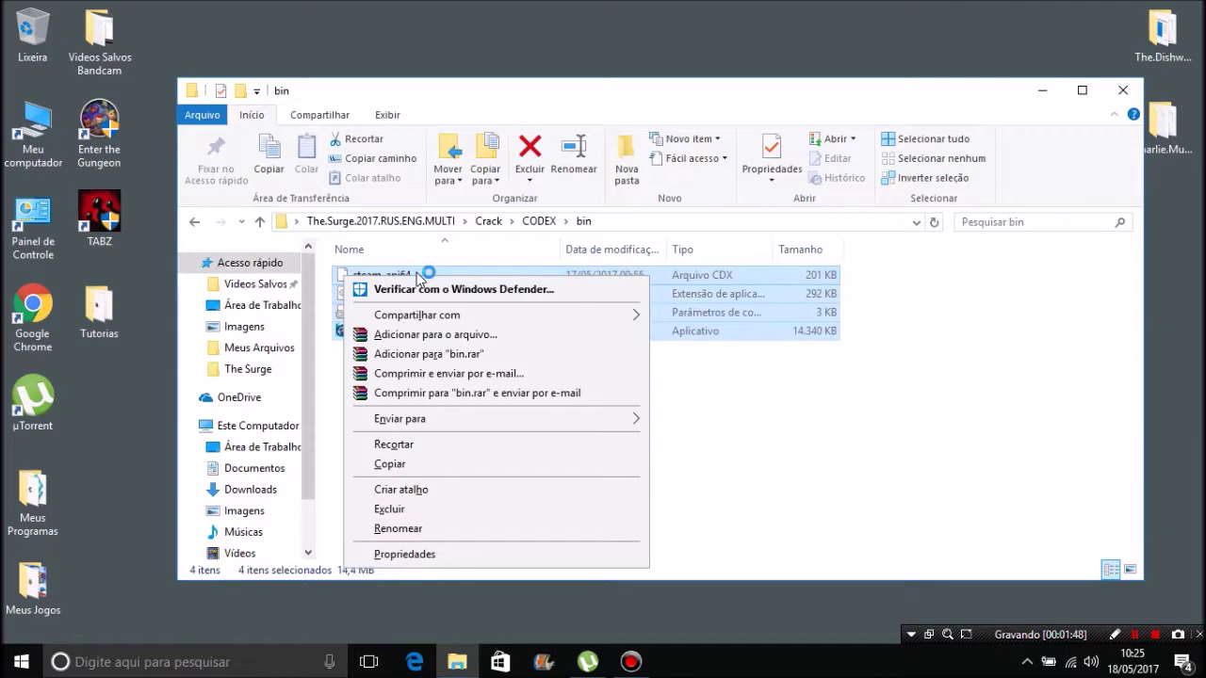
left_click(458, 459)
left_click(1123, 89)
left_click(631, 320)
mouse_move(630, 332)
left_mouse_down()
mouse_move(462, 299)
mouse_move(540, 347)
mouse_move(634, 311)
left_mouse_up()
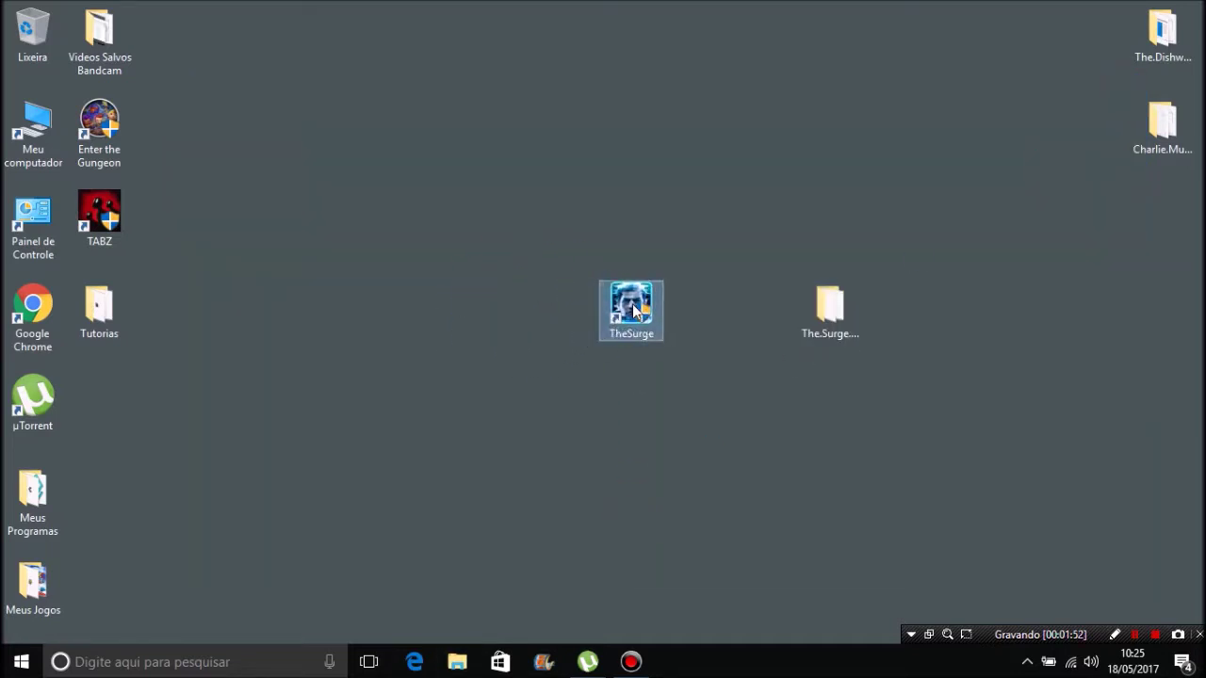
left_click(502, 349)
left_click(632, 311)
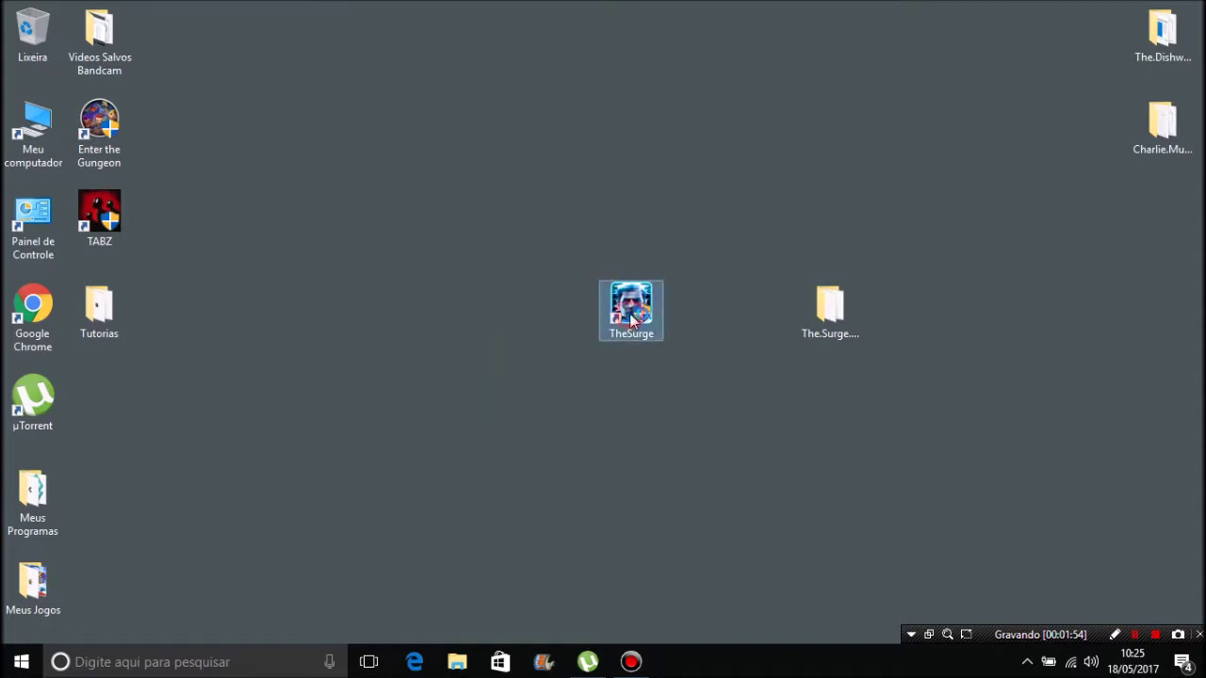
left_click(447, 289)
Open the game's installed bin folder at C:\Program Files (x86)\The Surge\bin.
left_click(6, 131)
double_click(5, 132)
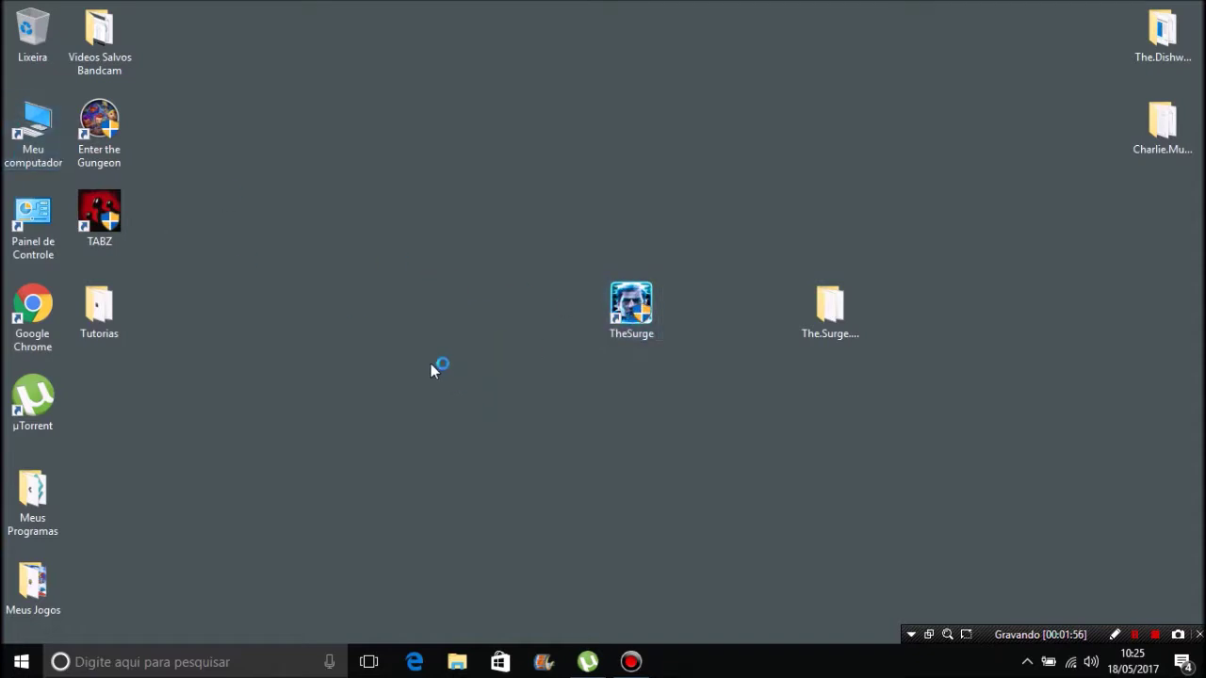
double_click(498, 403)
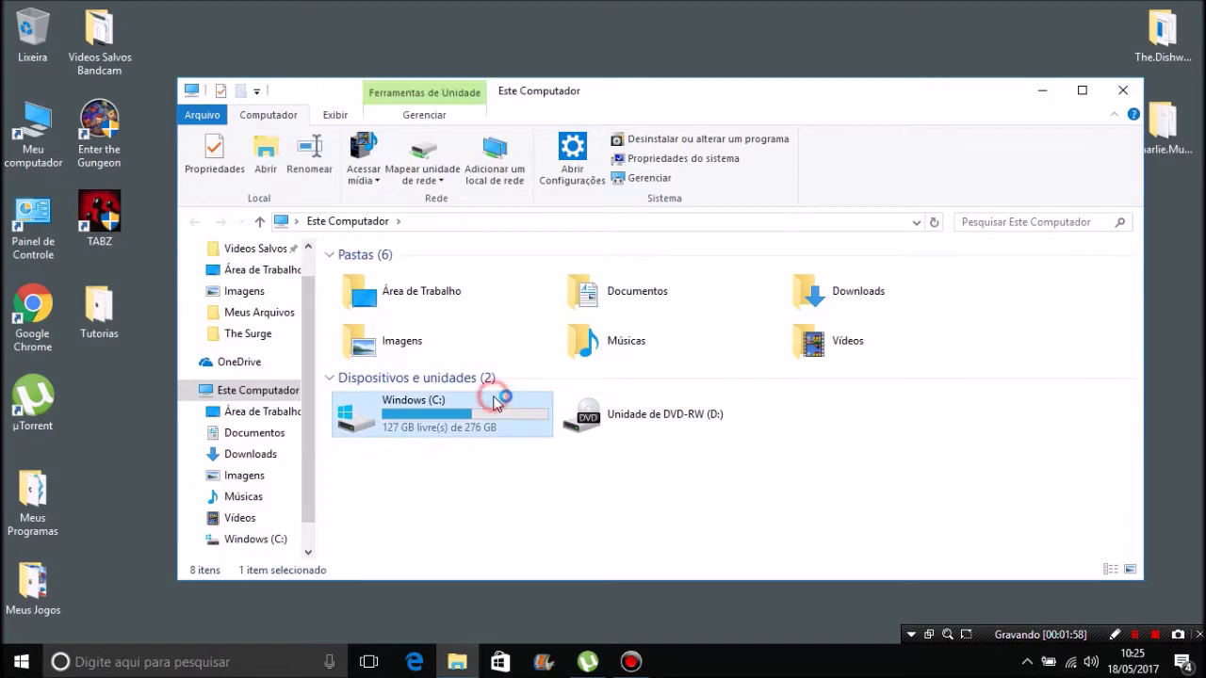
left_click(411, 352)
double_click(412, 351)
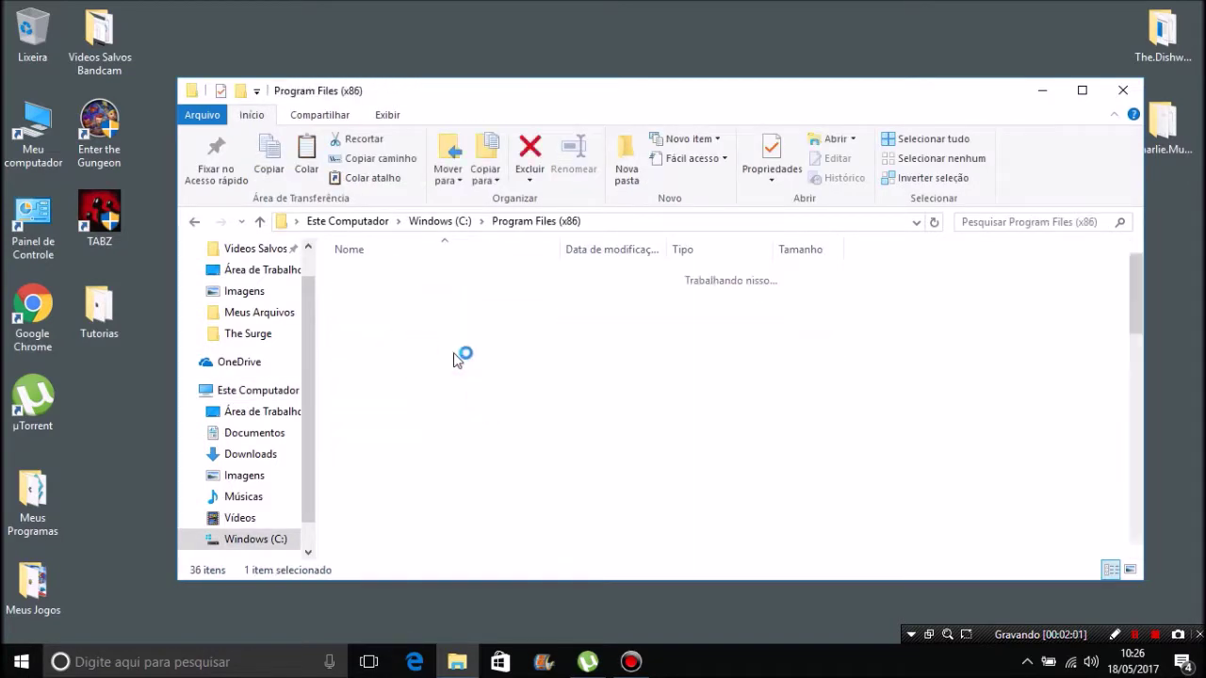
left_click(594, 425)
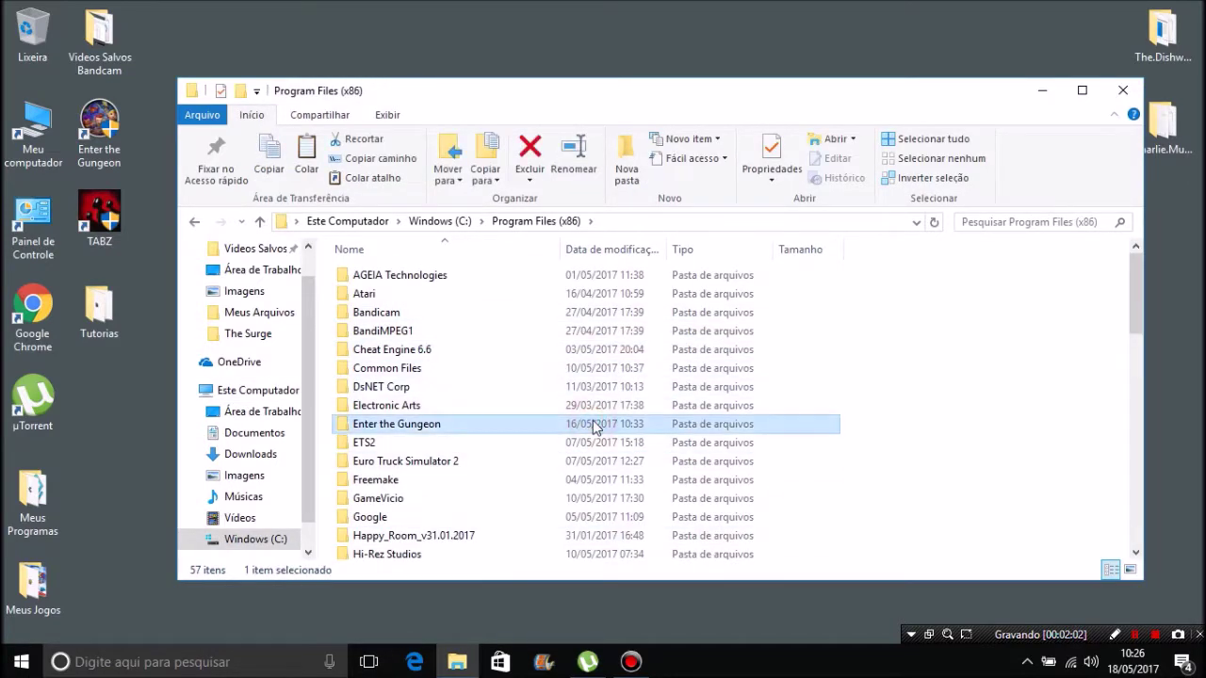
key("t")
double_click(391, 290)
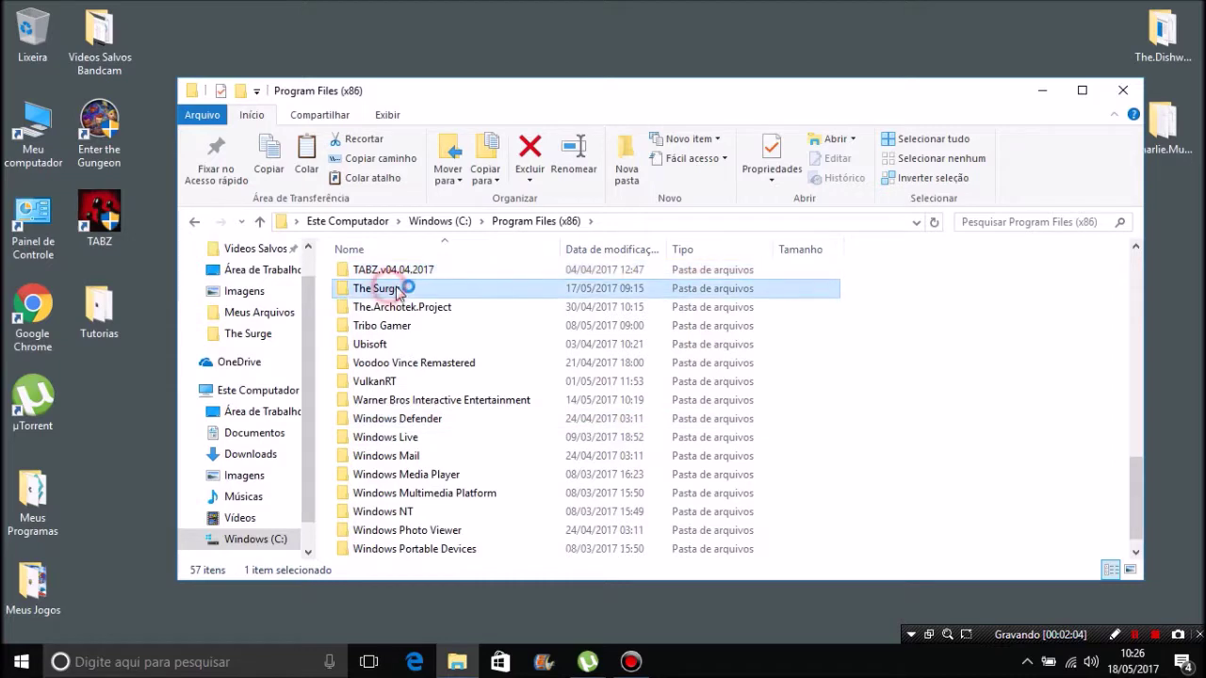
double_click(375, 293)
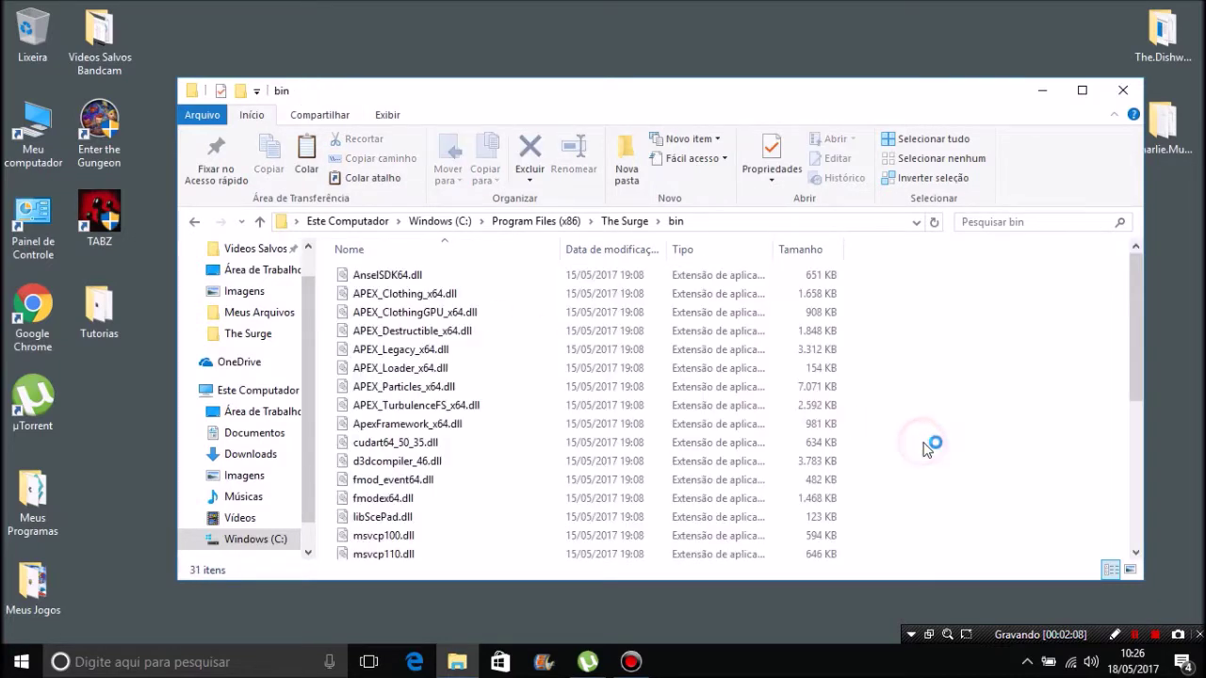
Paste the copied files into the game's bin folder, replacing the existing ones and granting administrator permission for all items.
key("shift+F10")
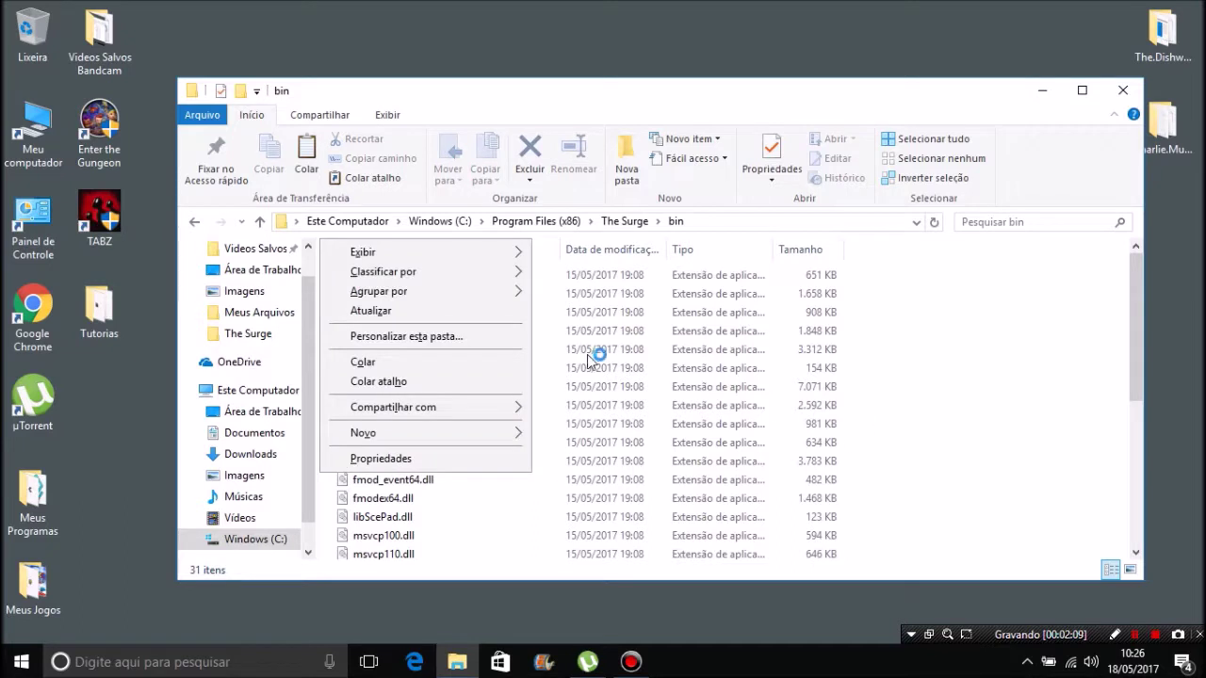
left_click(377, 360)
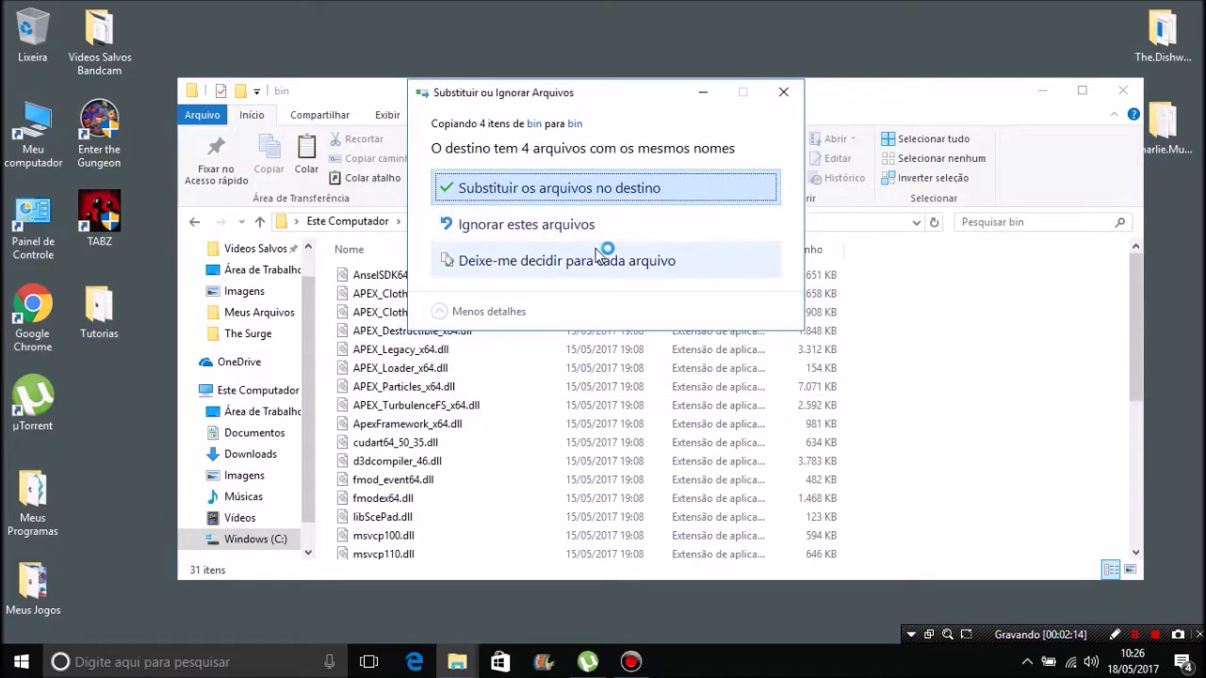
left_click(521, 188)
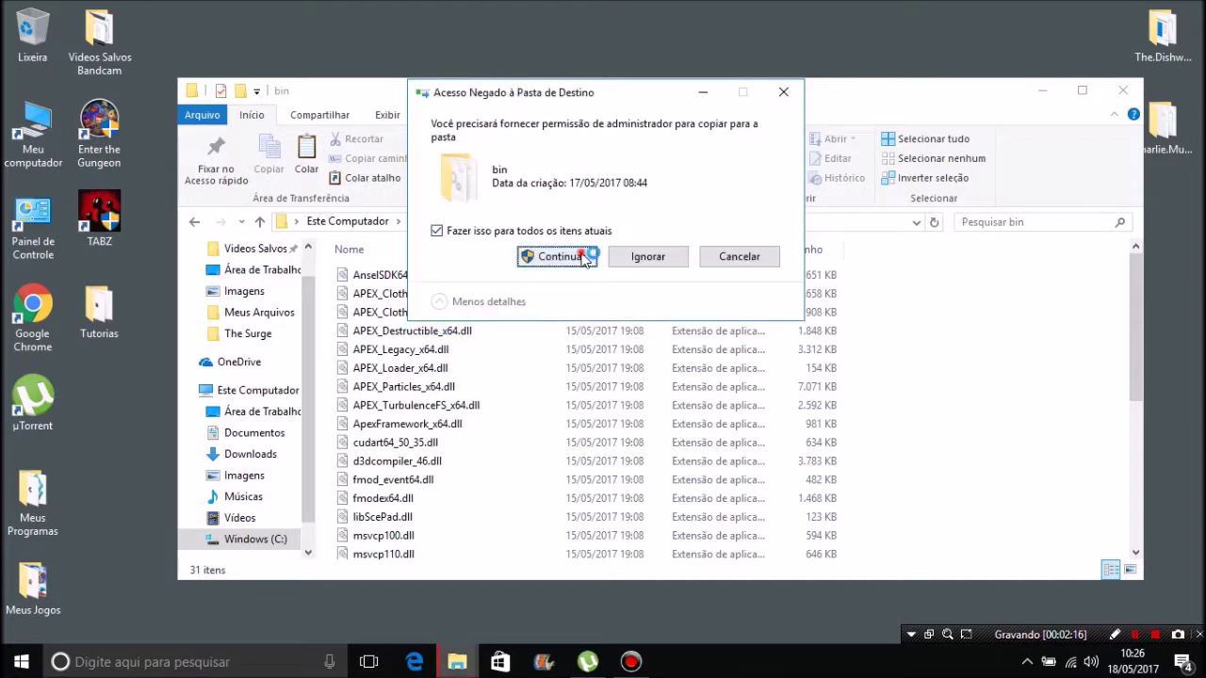
left_click(563, 256)
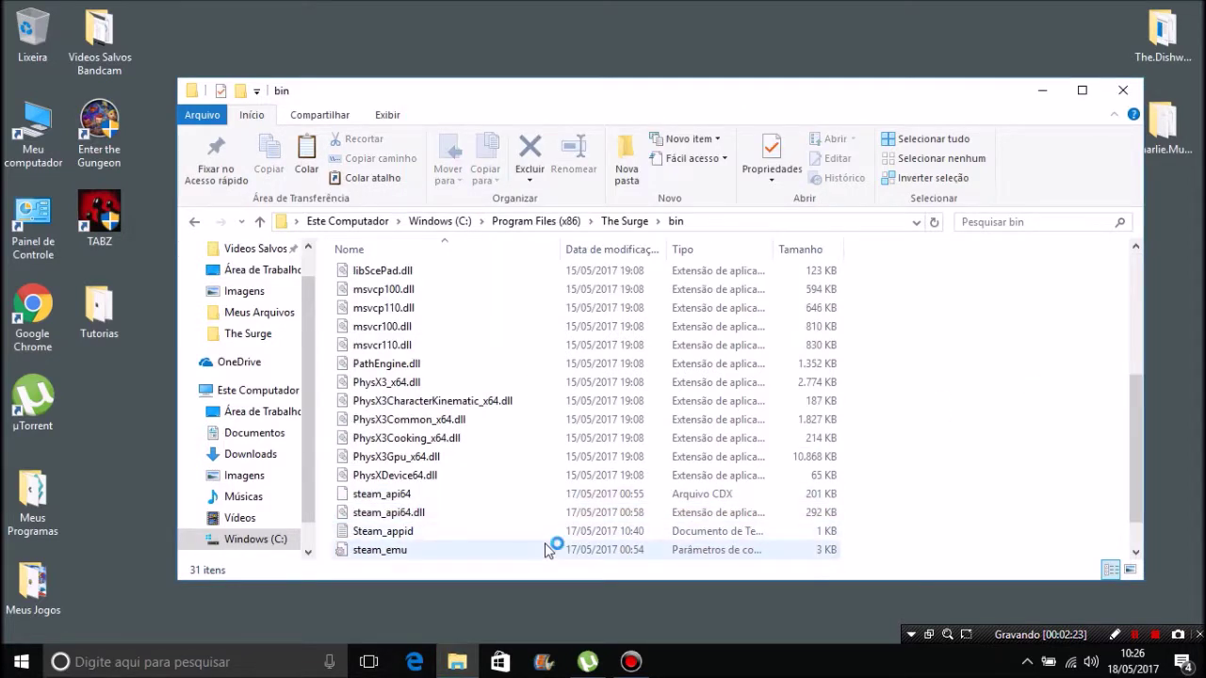
Clear the read-only attribute of the steam_emu file in the bin folder and apply the change.
left_click(417, 550)
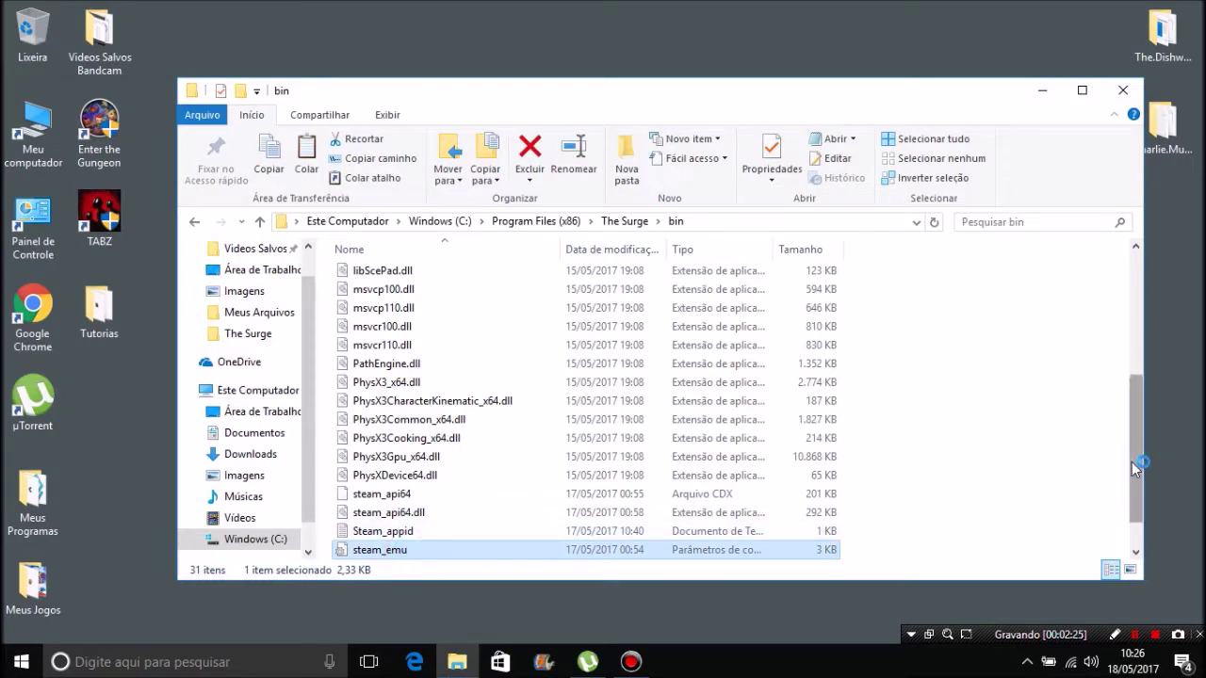
scroll(1134, 471, "down", 1)
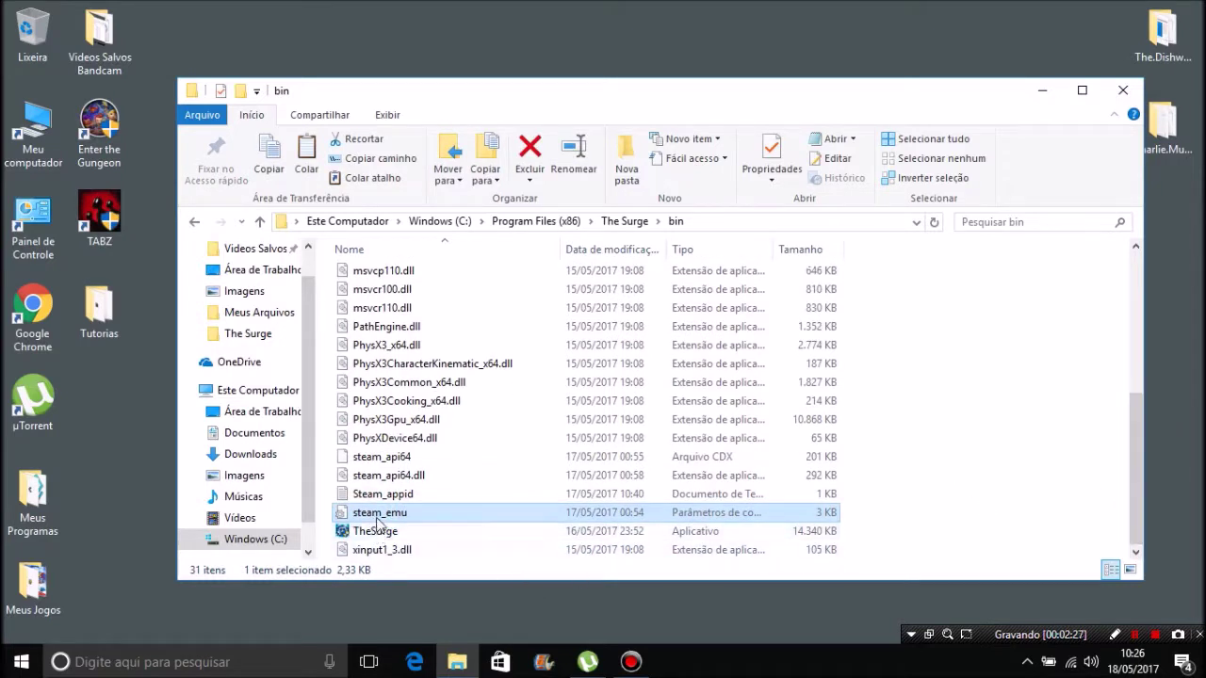
right_click(405, 516)
left_click(411, 517)
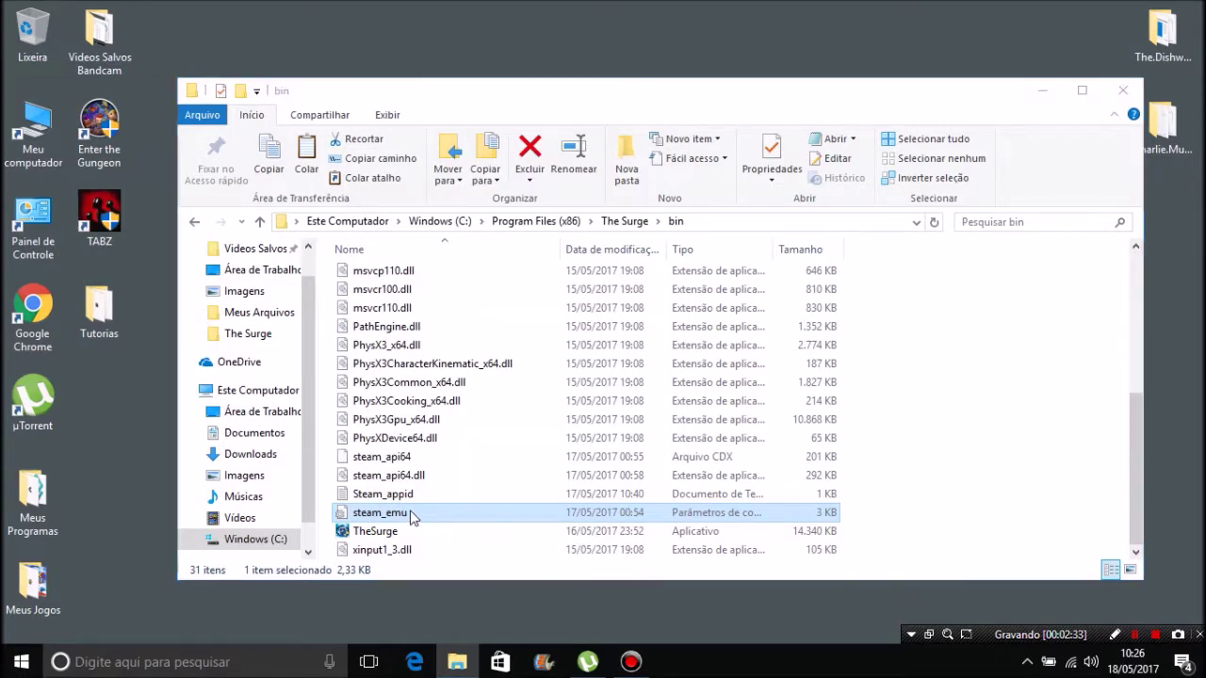
left_click(476, 539)
left_click(631, 617)
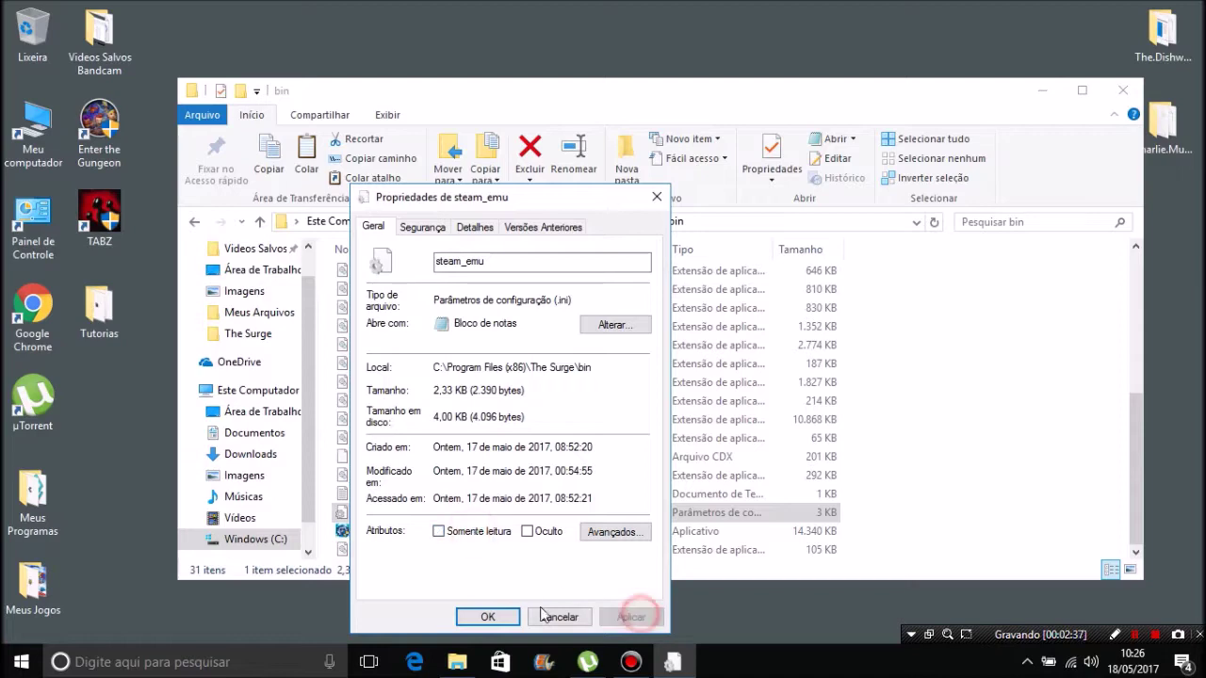
left_click(483, 618)
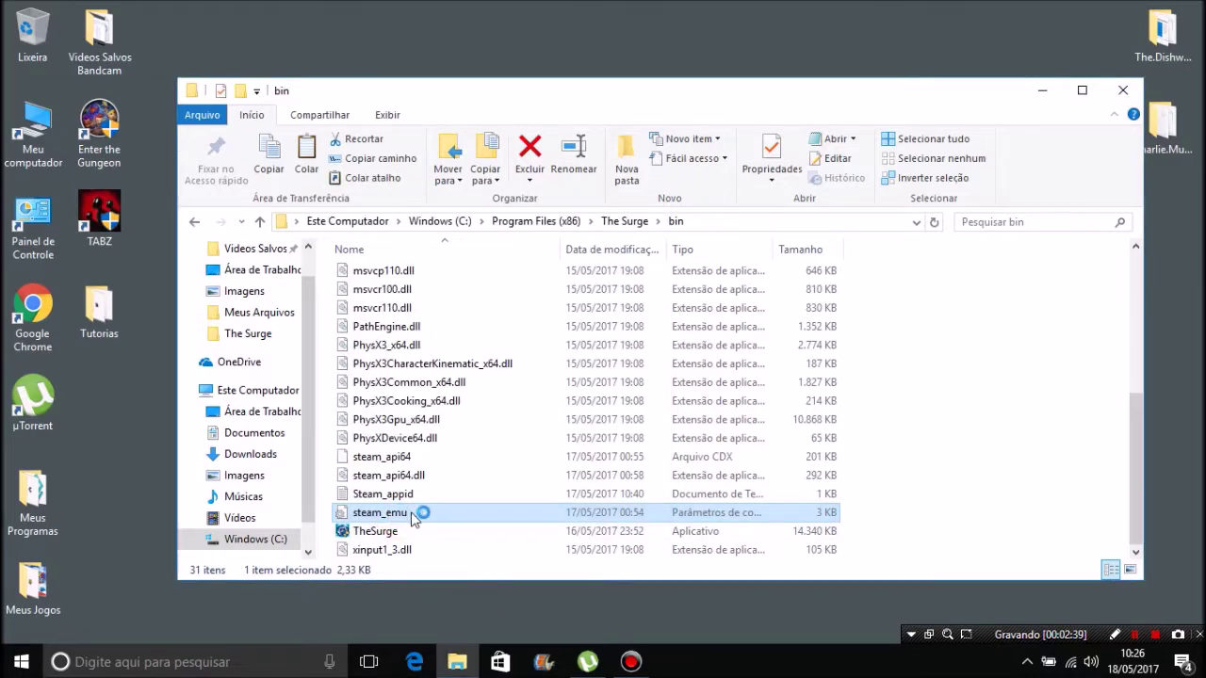
Set the Language entry in steam_emu.ini to brazilian, then save and close the file.
left_click_drag(1051, 206, 1052, 285)
left_click(295, 325)
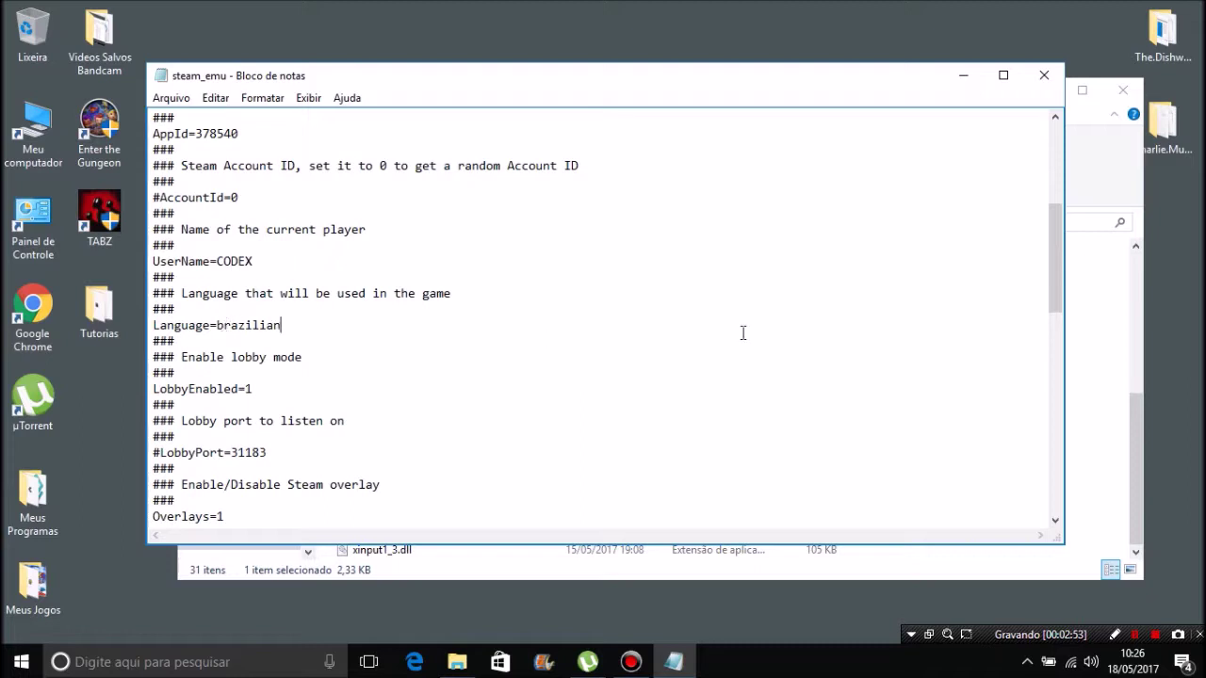
left_click(1044, 75)
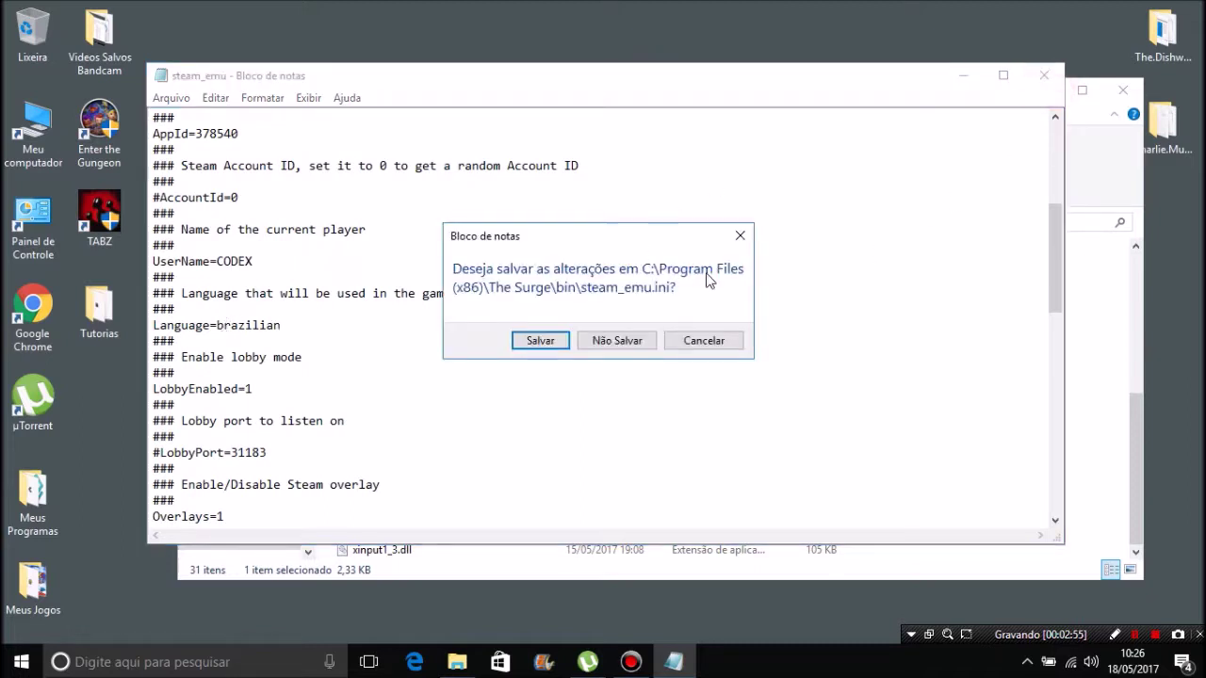
left_click(538, 343)
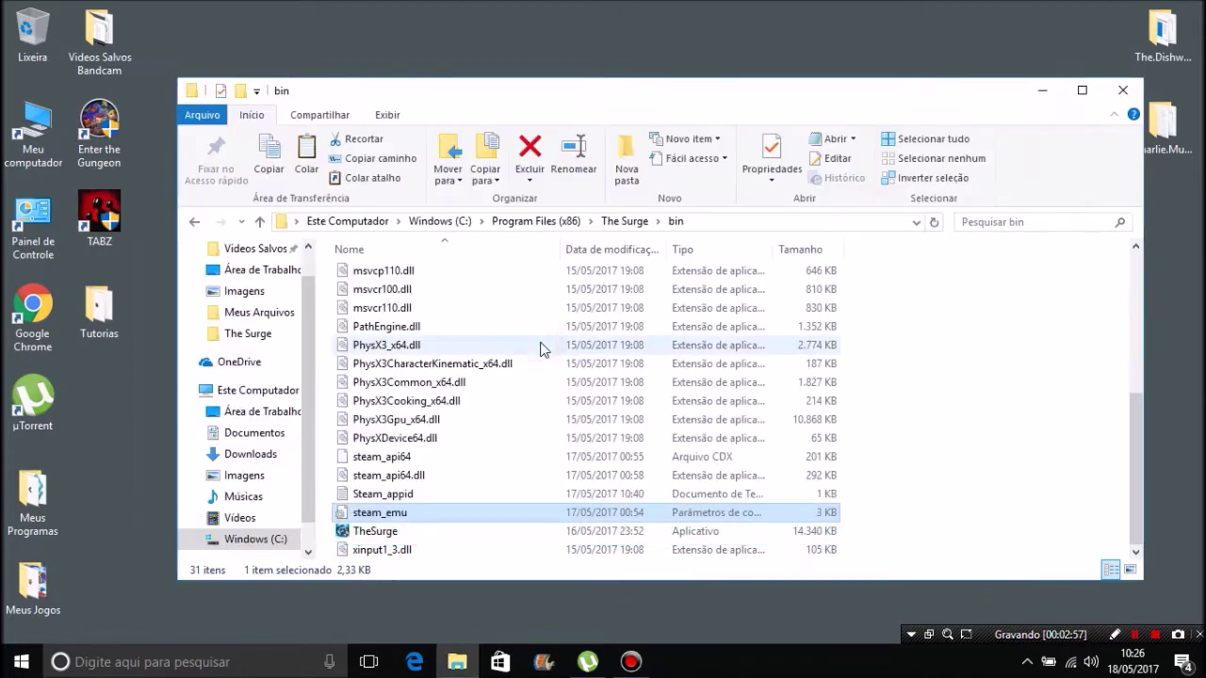
left_click(1042, 490)
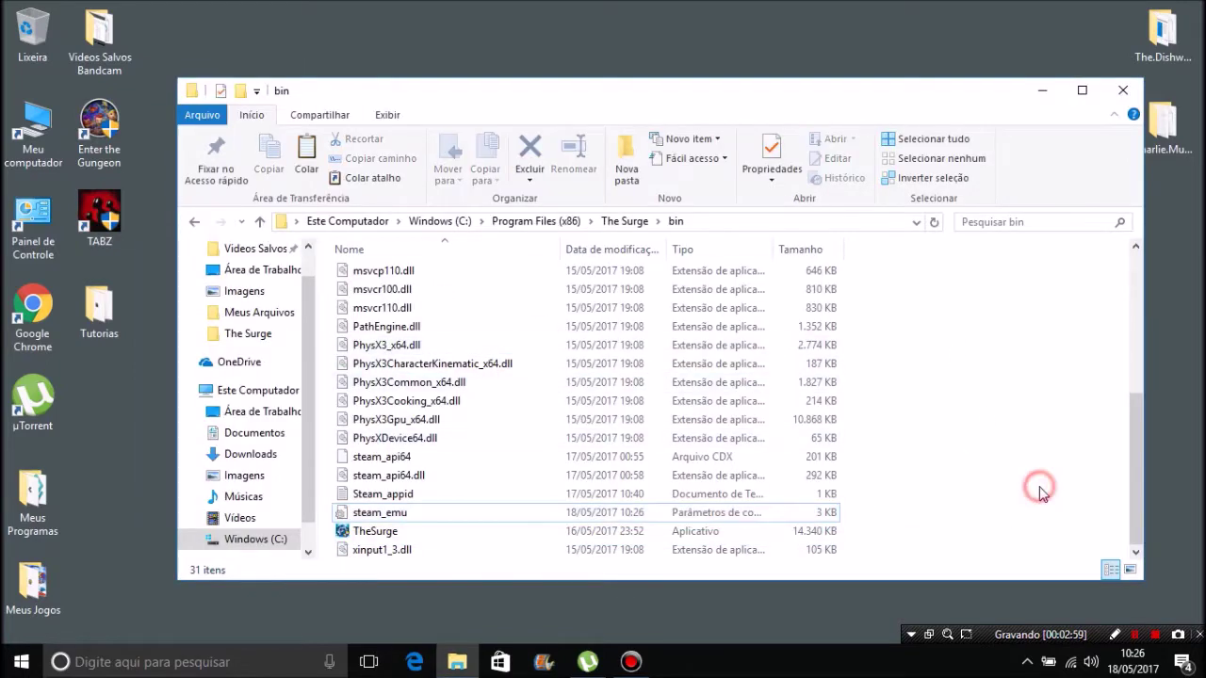
left_click_drag(1038, 476, 988, 444)
left_click_drag(921, 495, 646, 301)
left_click(657, 346)
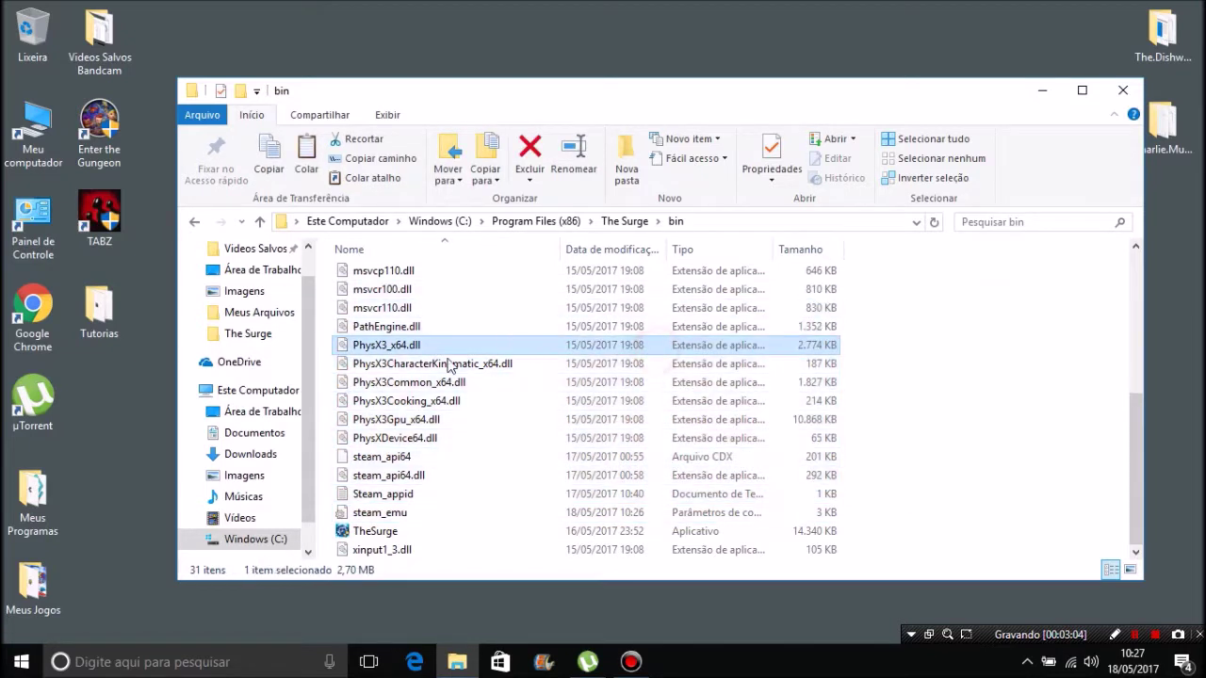
Go up to The Surge folder and clear the read-only attribute of the language file.
left_click(628, 221)
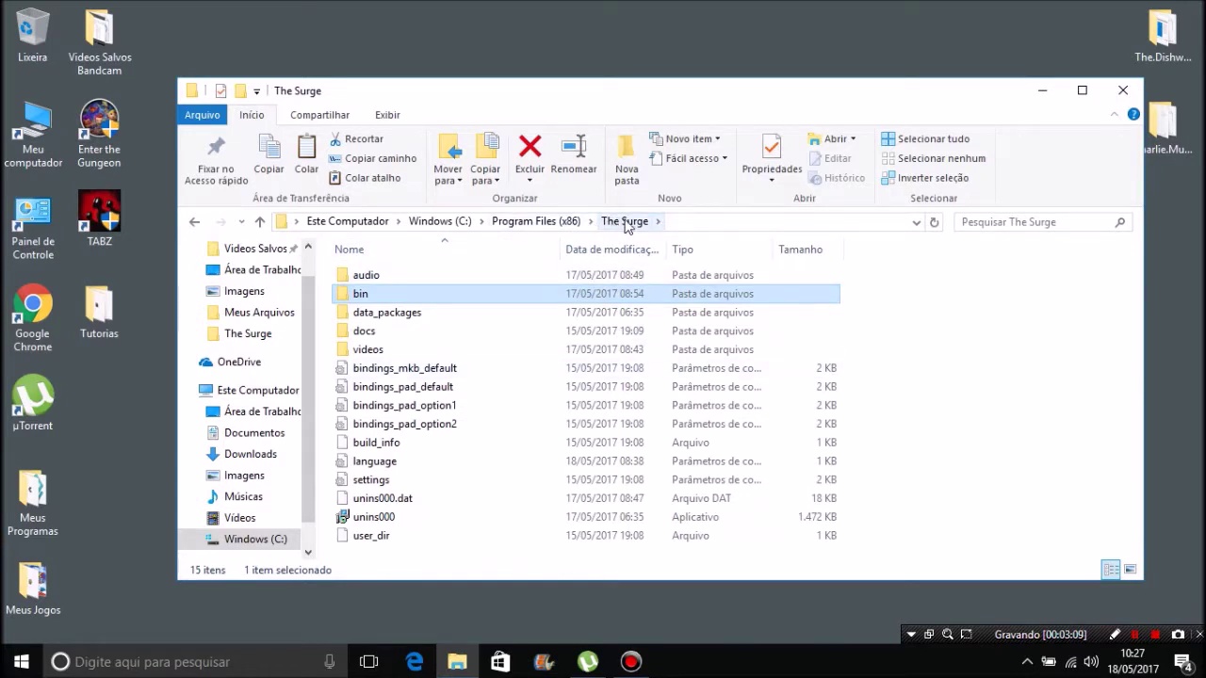
left_click(551, 564)
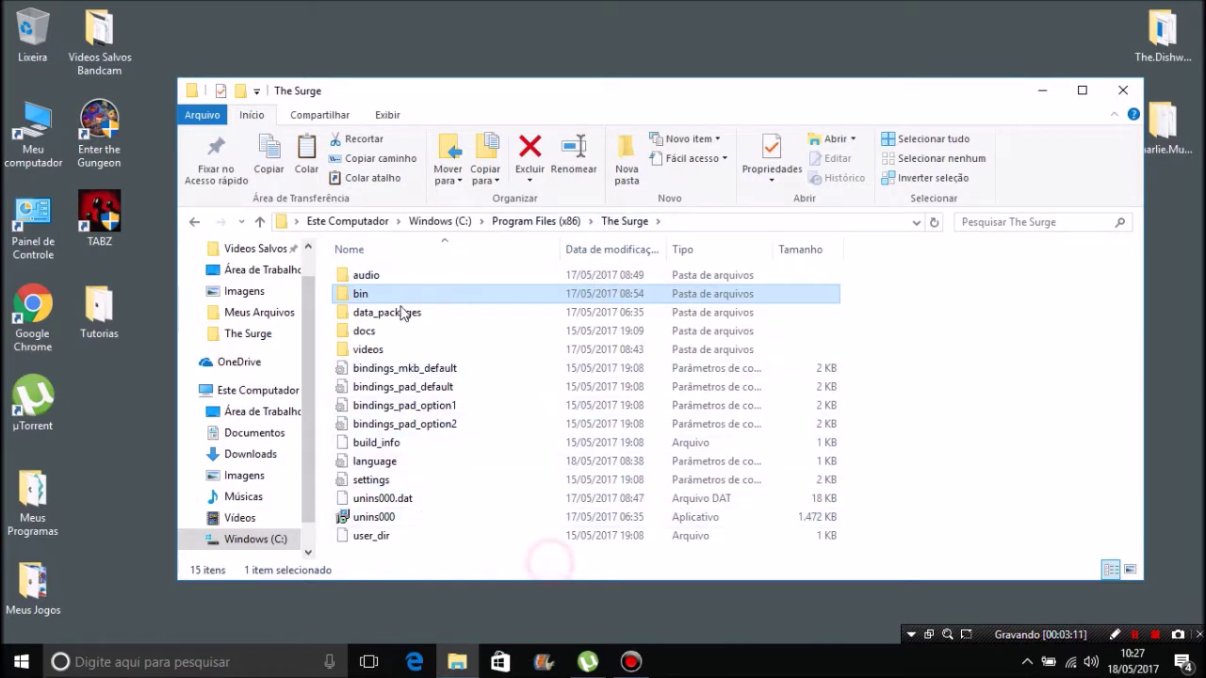
left_click(408, 462)
key("ctrl+c")
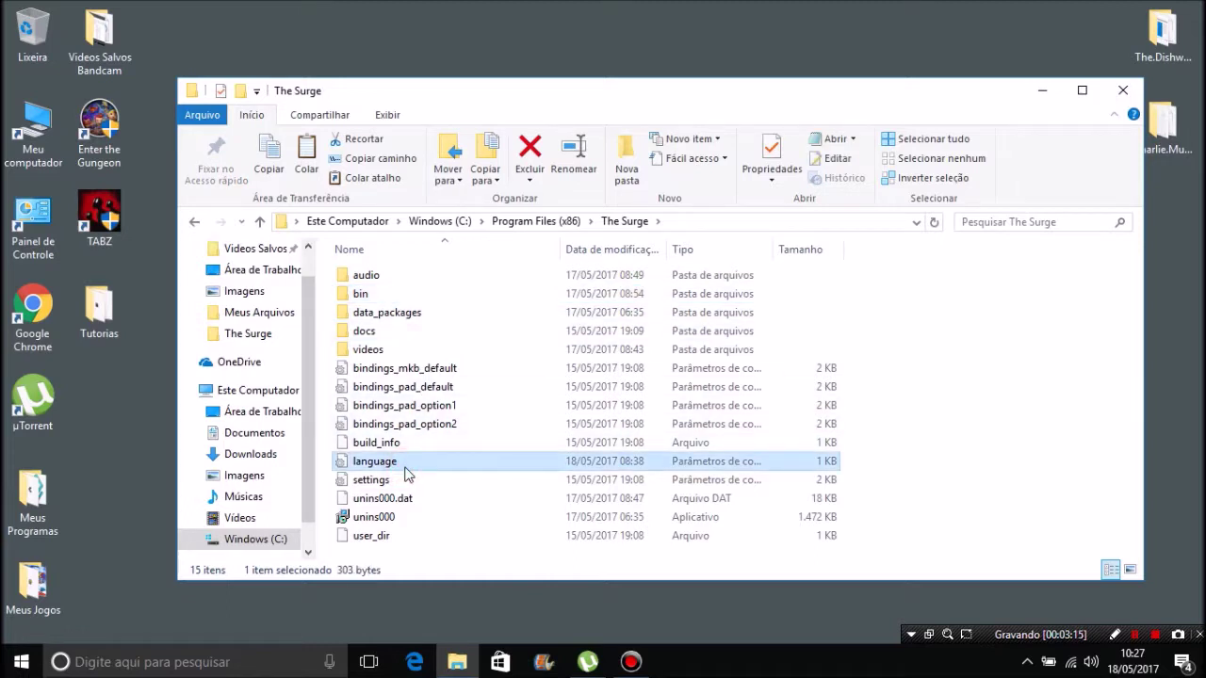
right_click(408, 473)
left_click(400, 447)
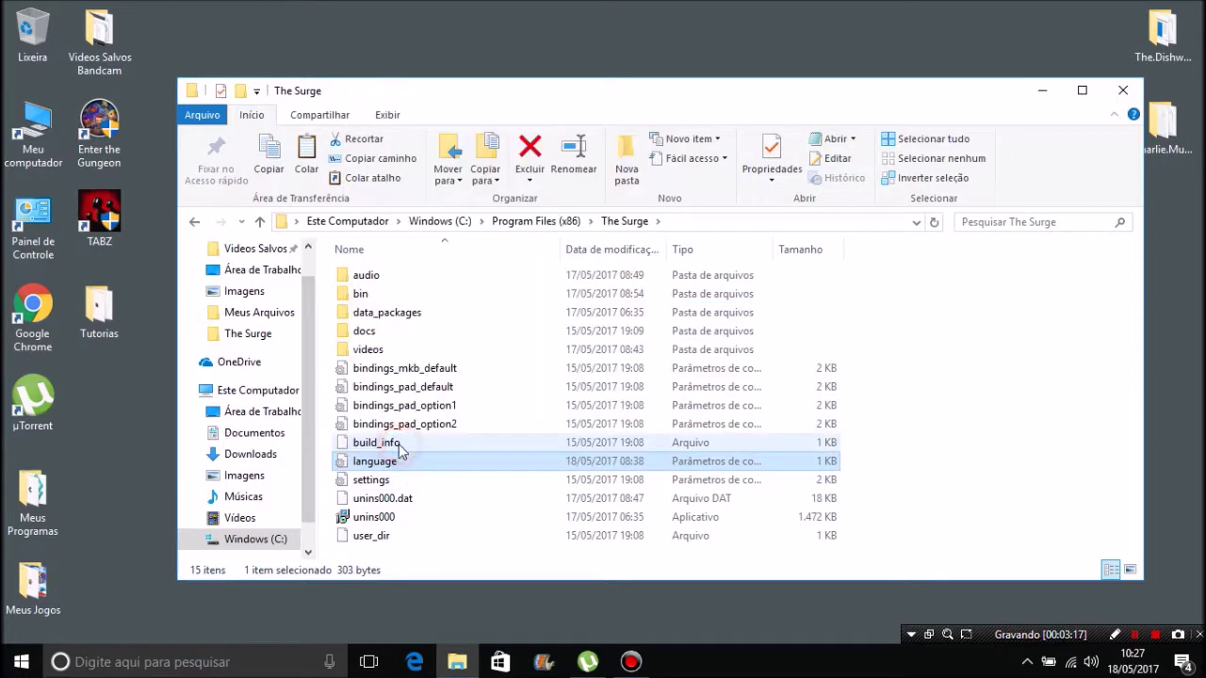
left_click(477, 533)
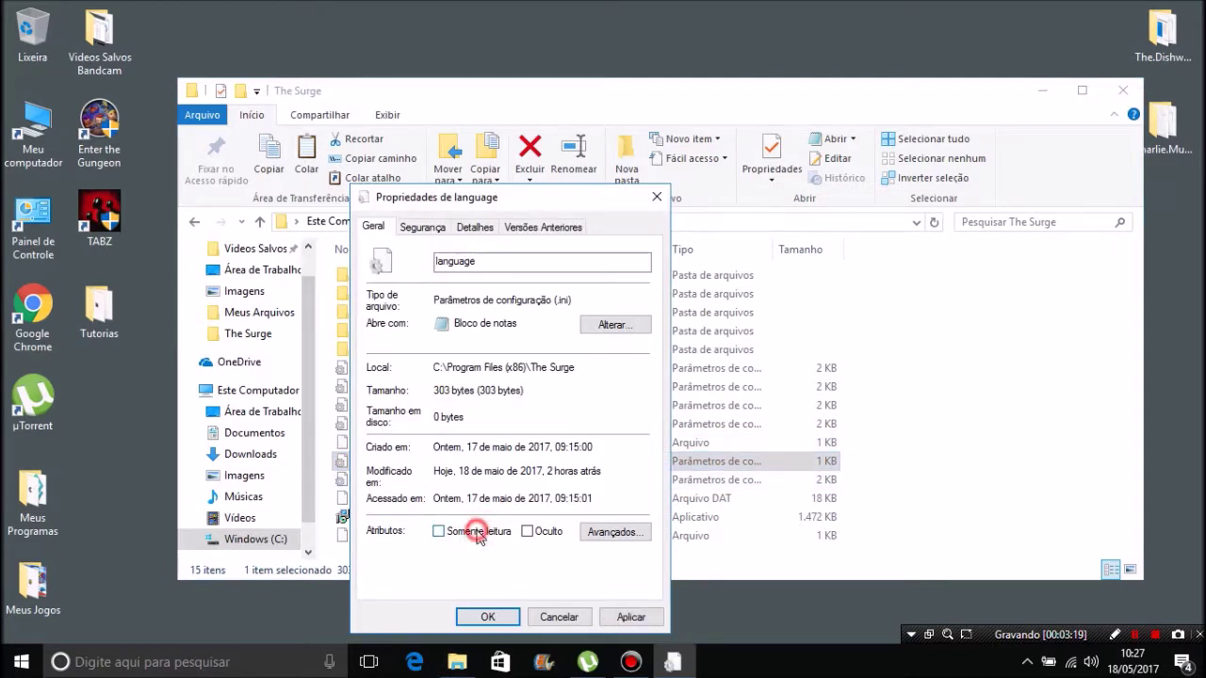
left_click(631, 617)
left_click(488, 617)
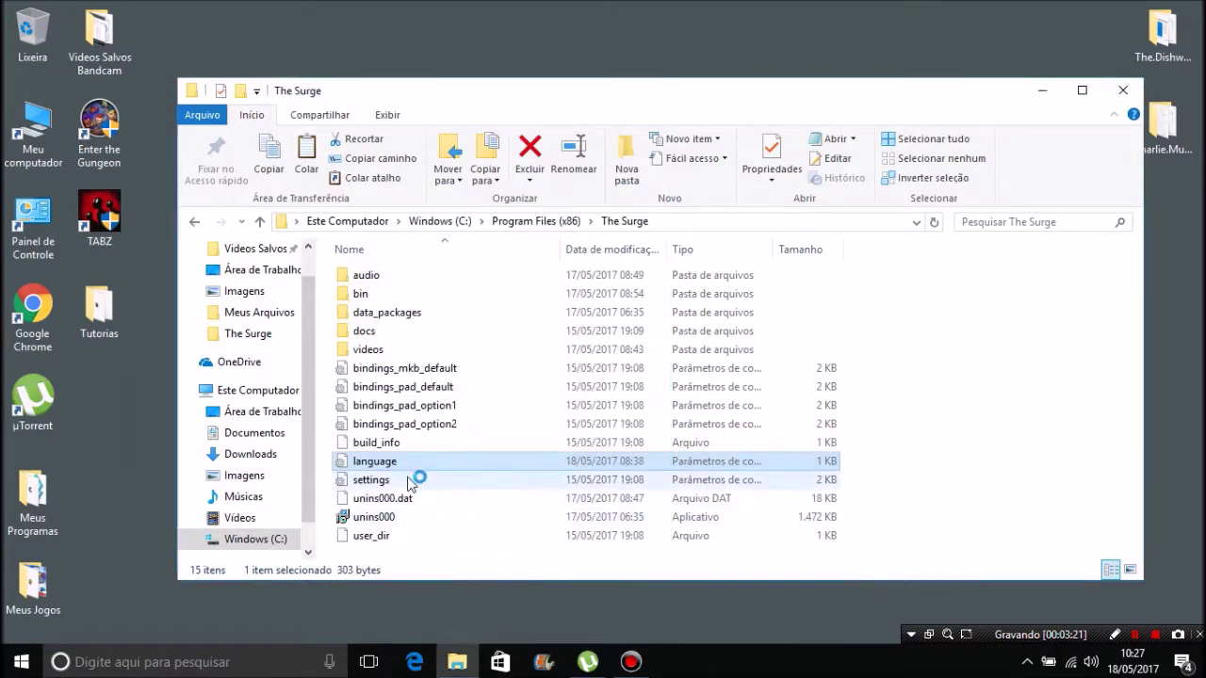
Set game_language_text in language.ini to brazilian_portuguese, then save and close the file.
double_click(382, 461)
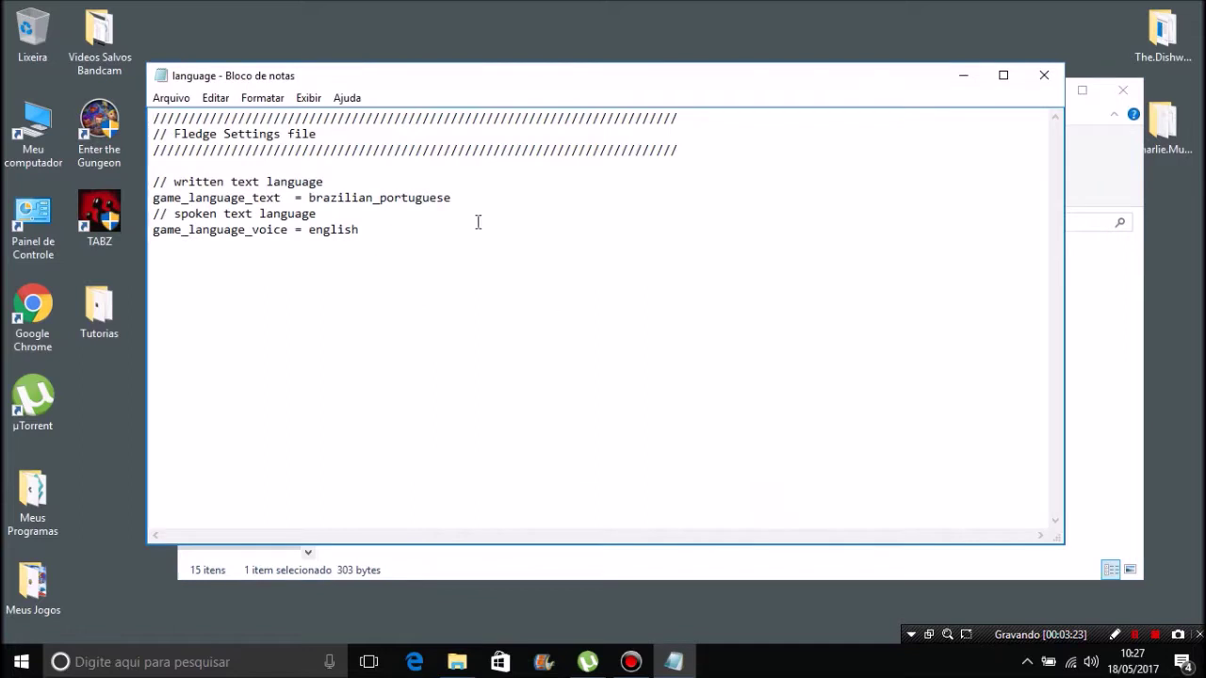
left_click_drag(463, 197, 323, 195)
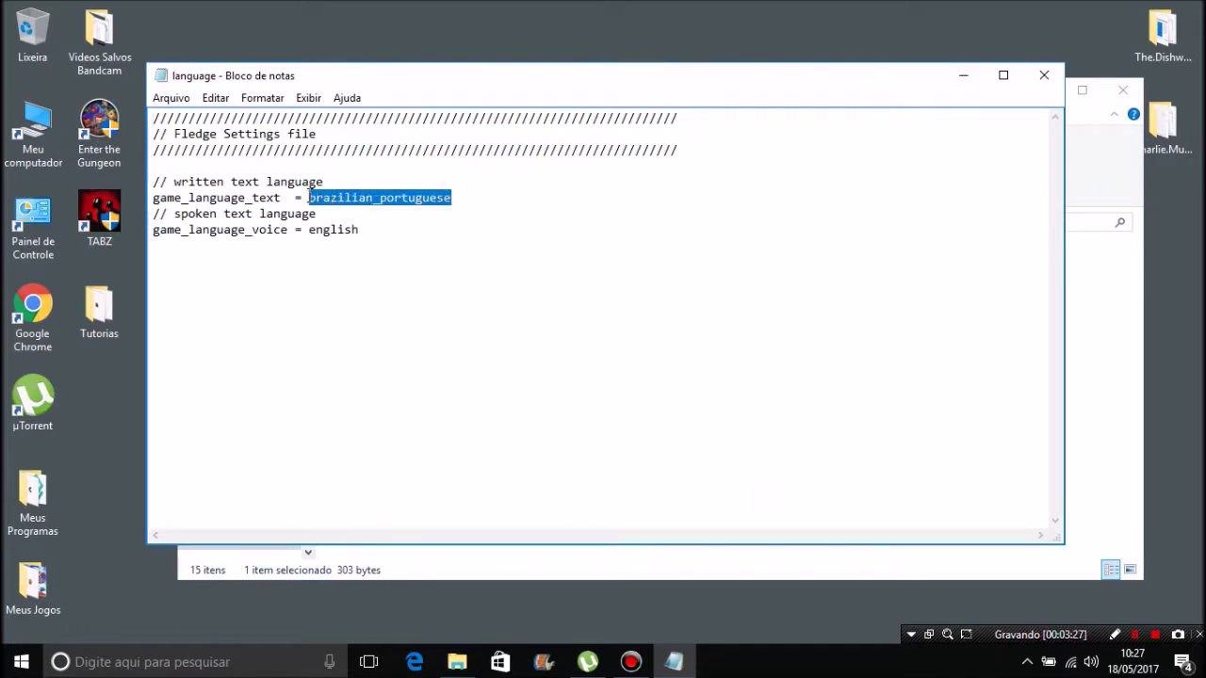
key("Delete")
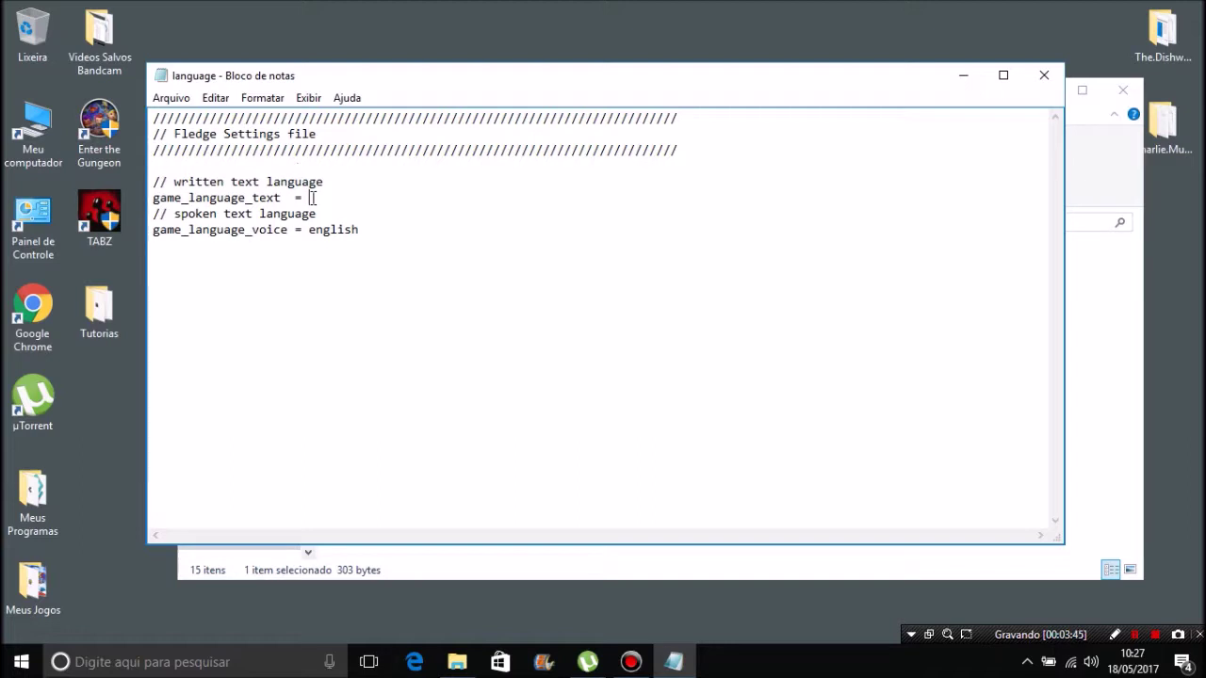
type("razilian_po")
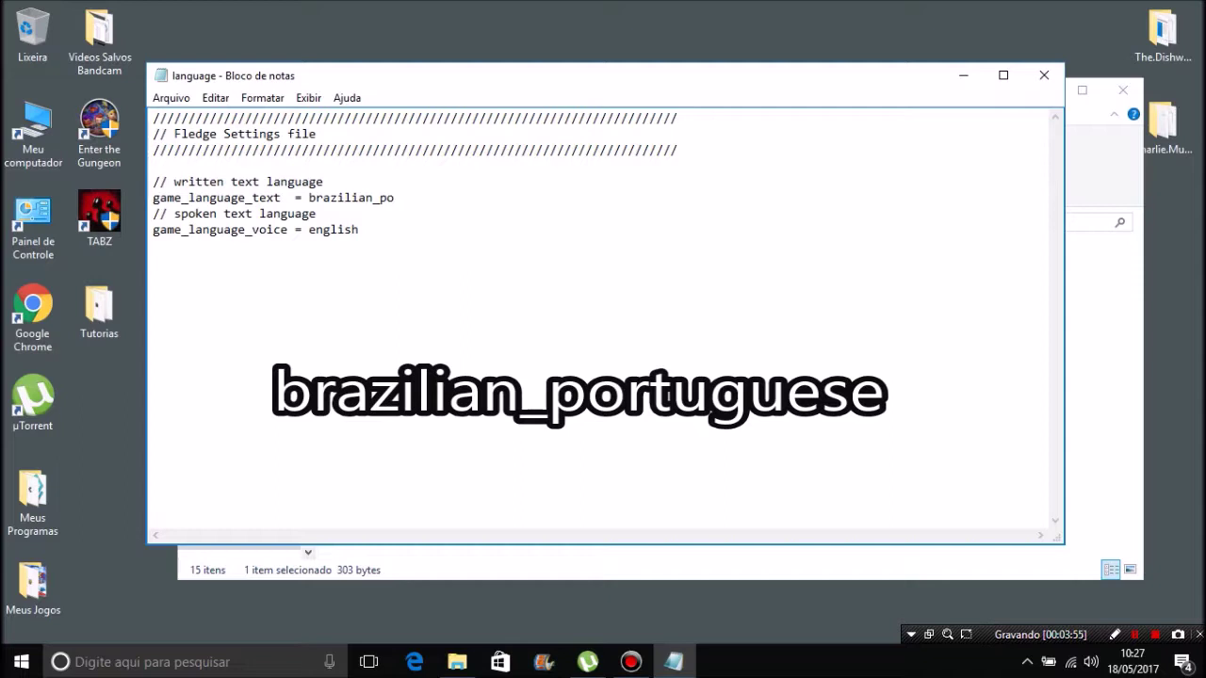
type("guese")
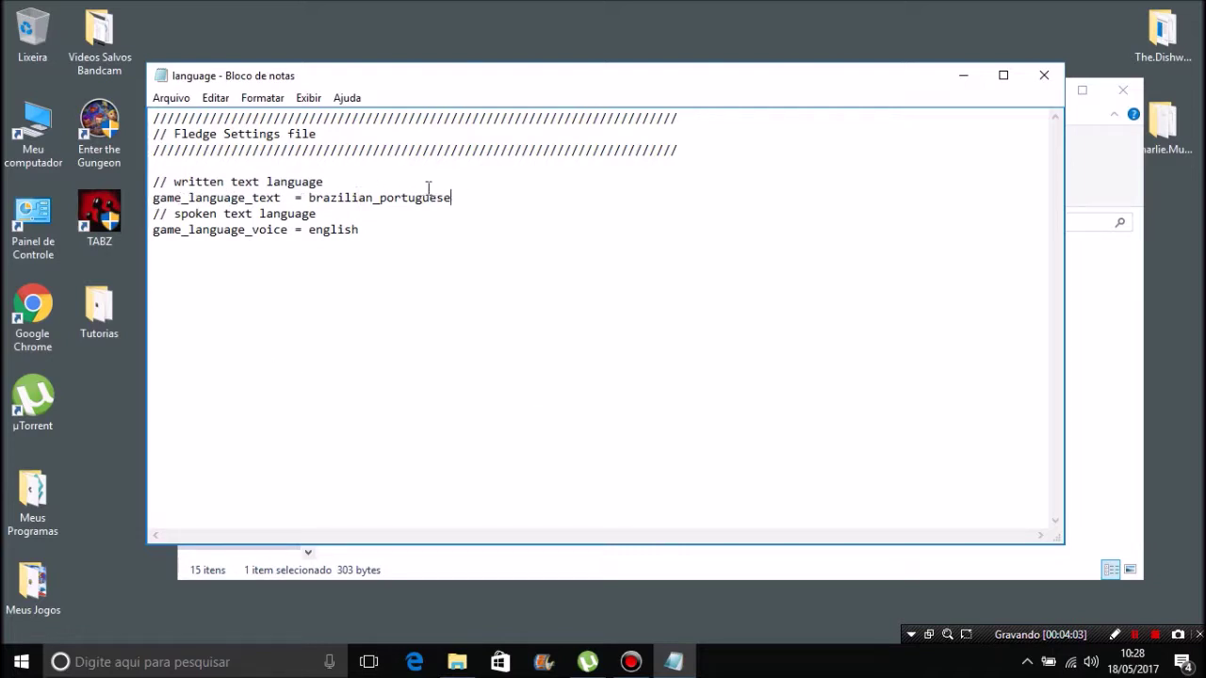
left_click(1056, 82)
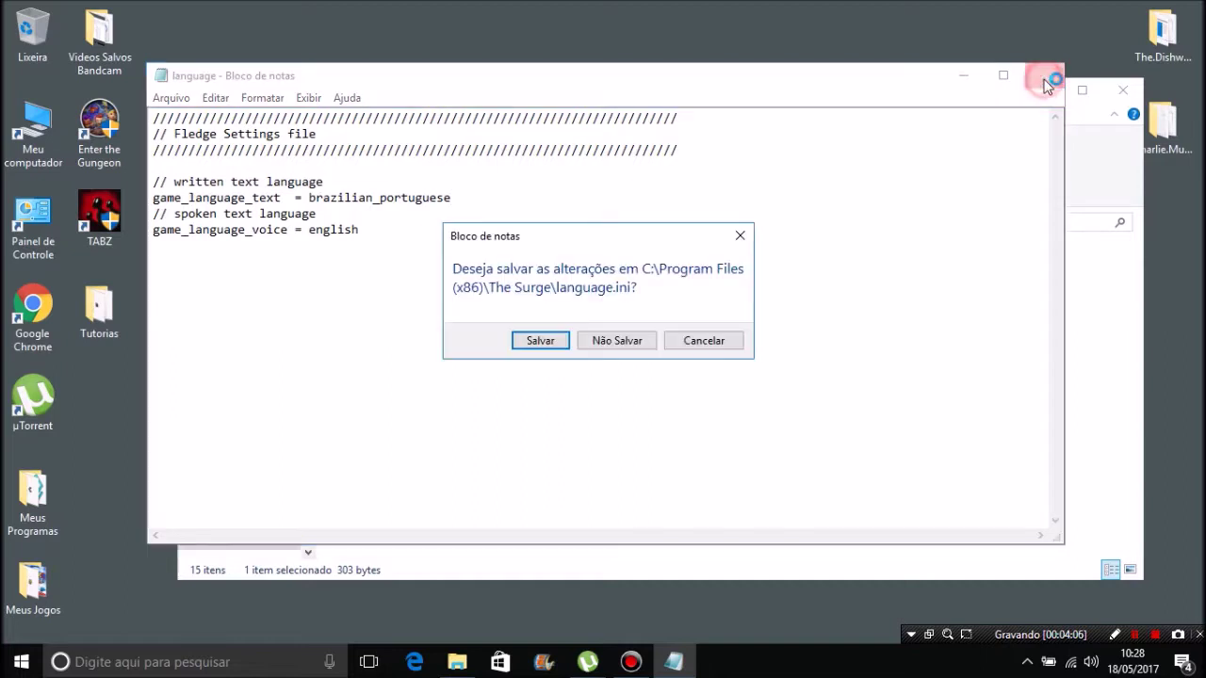
left_click(536, 341)
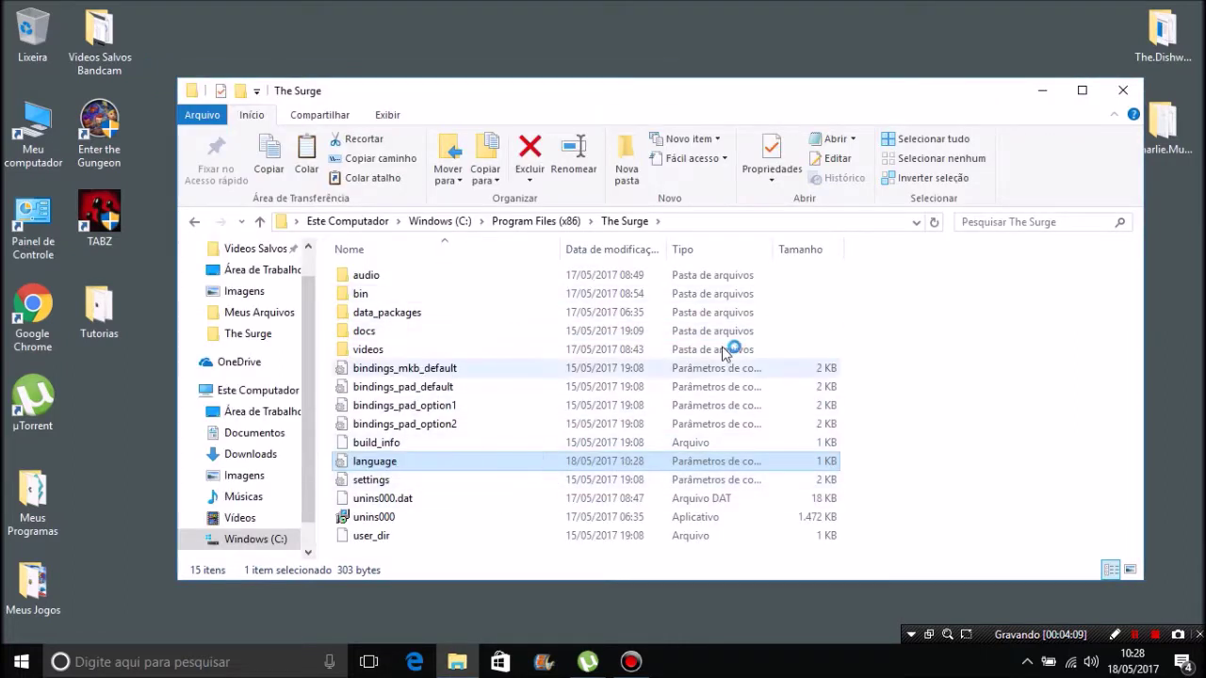
Create a desktop shortcut for the TheSurge application in the bin folder and close the folder window.
double_click(394, 295)
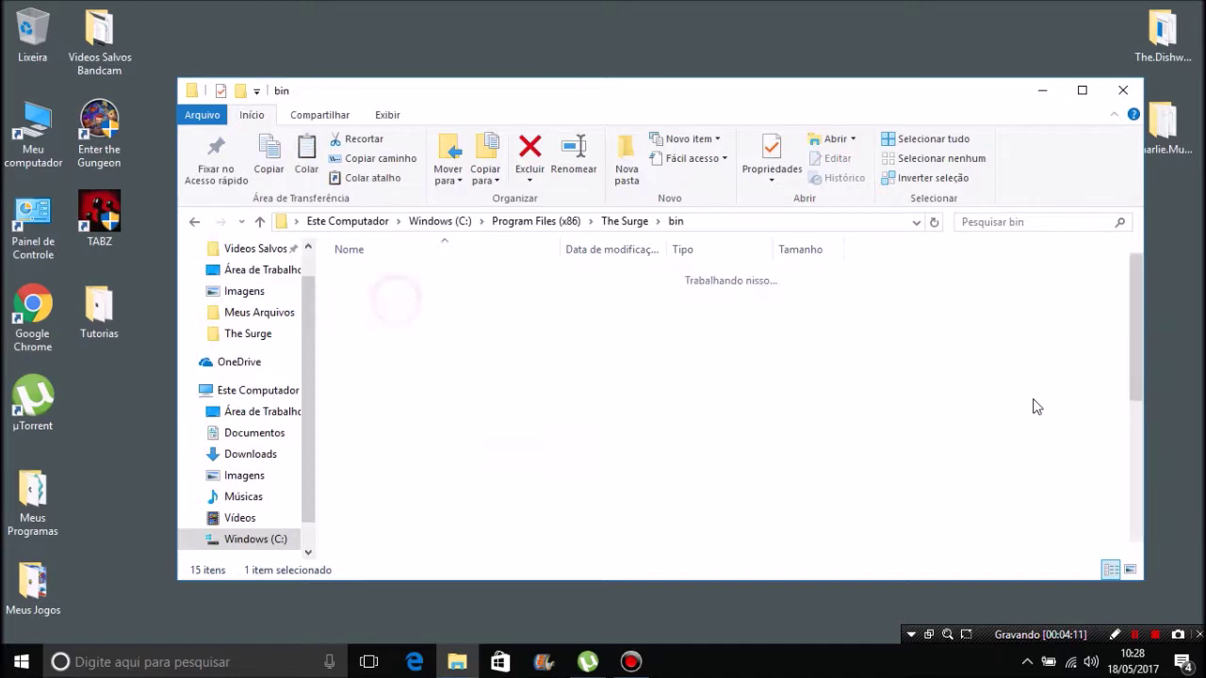
scroll(1134, 333, "down", 5)
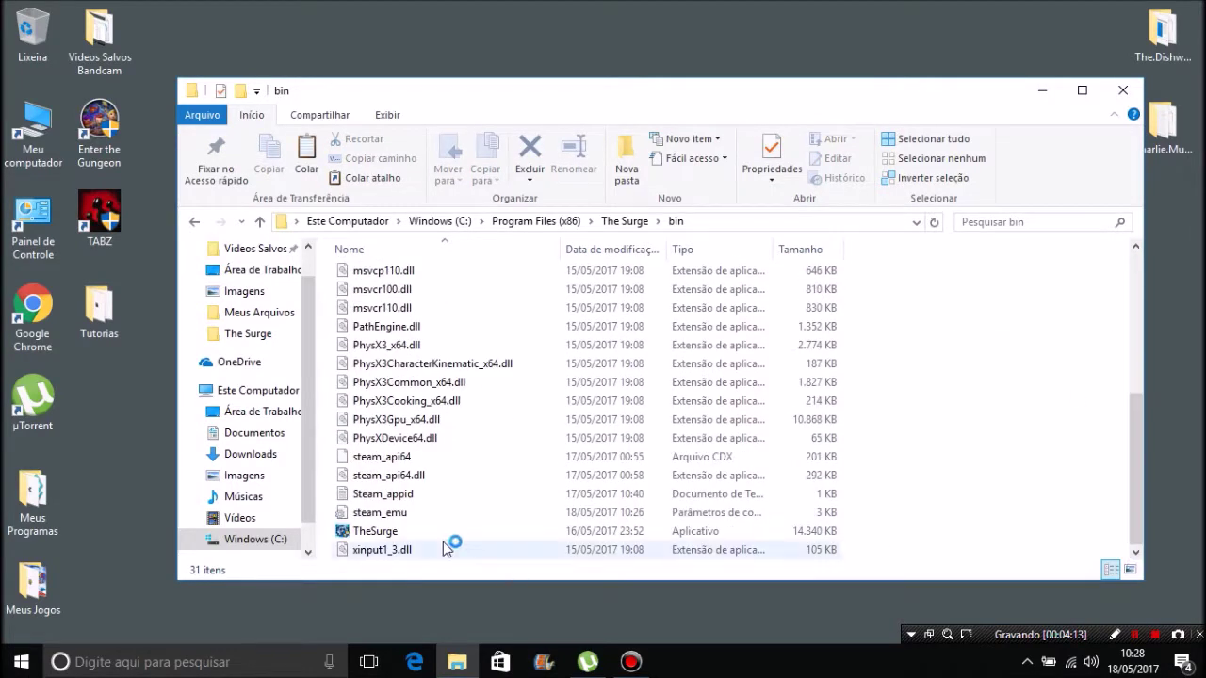
left_click(435, 531)
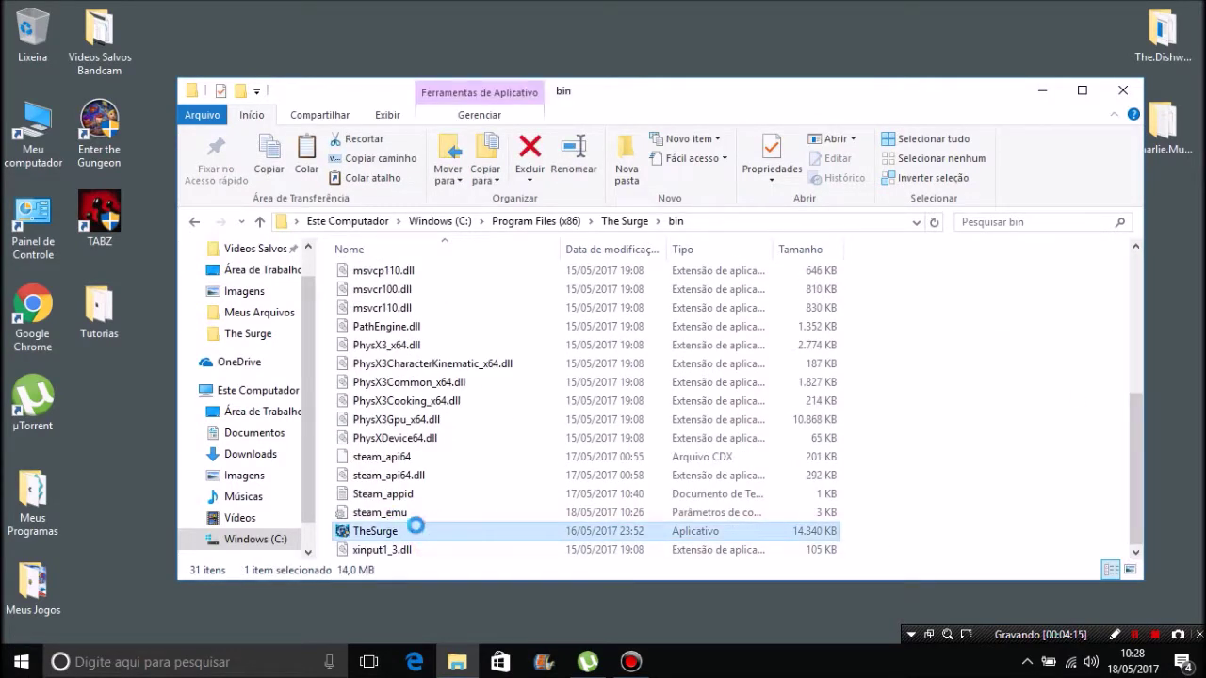
right_click(415, 529)
mouse_move(660, 361)
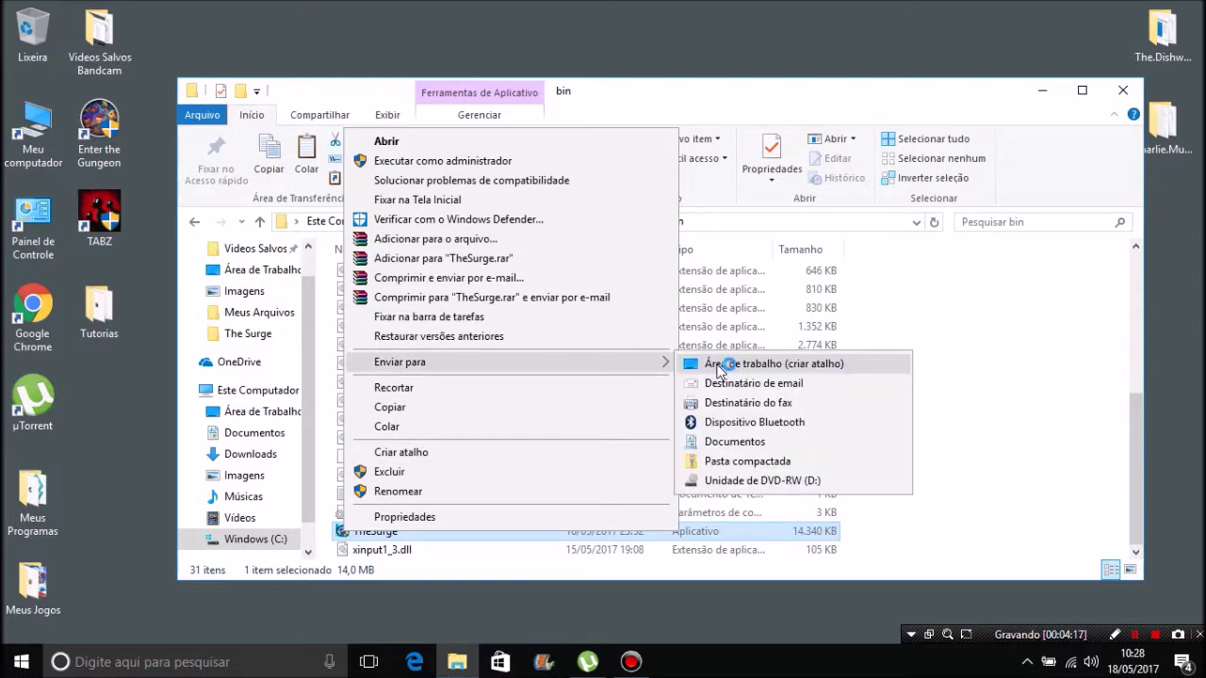
left_click(718, 364)
left_click(1122, 84)
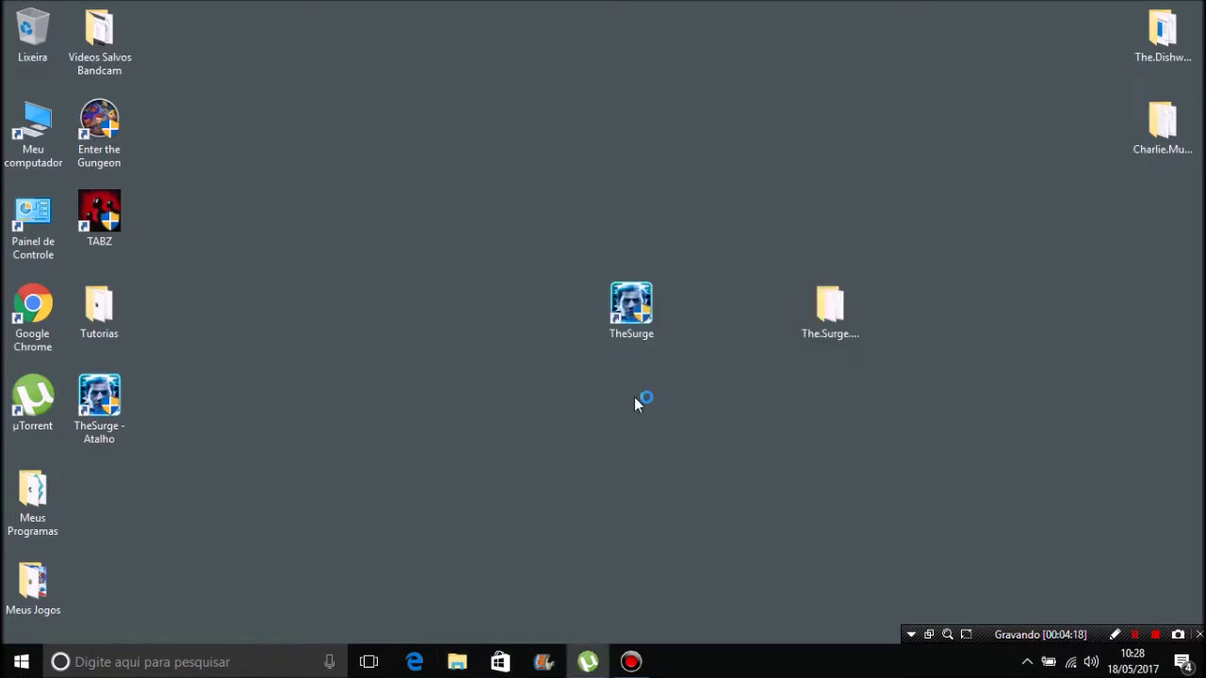
Delete the old TheSurge desktop shortcut and move the new TheSurge - Atalho shortcut toward the middle of the desktop.
right_click(622, 321)
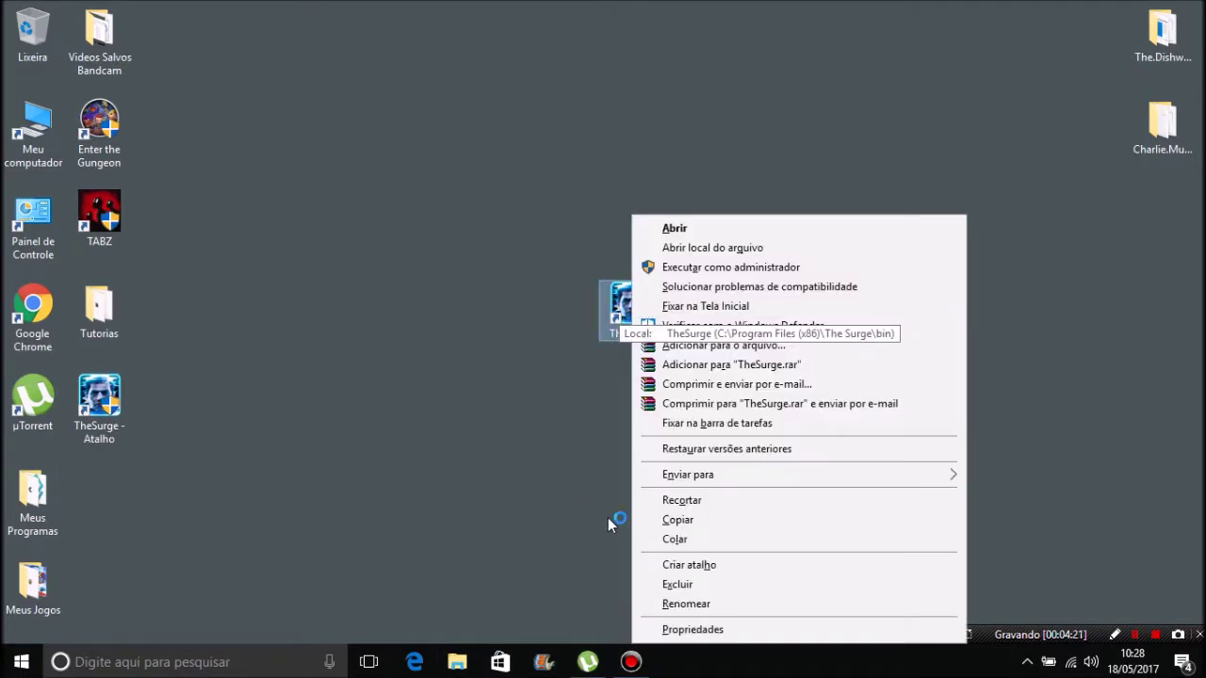
left_click(660, 584)
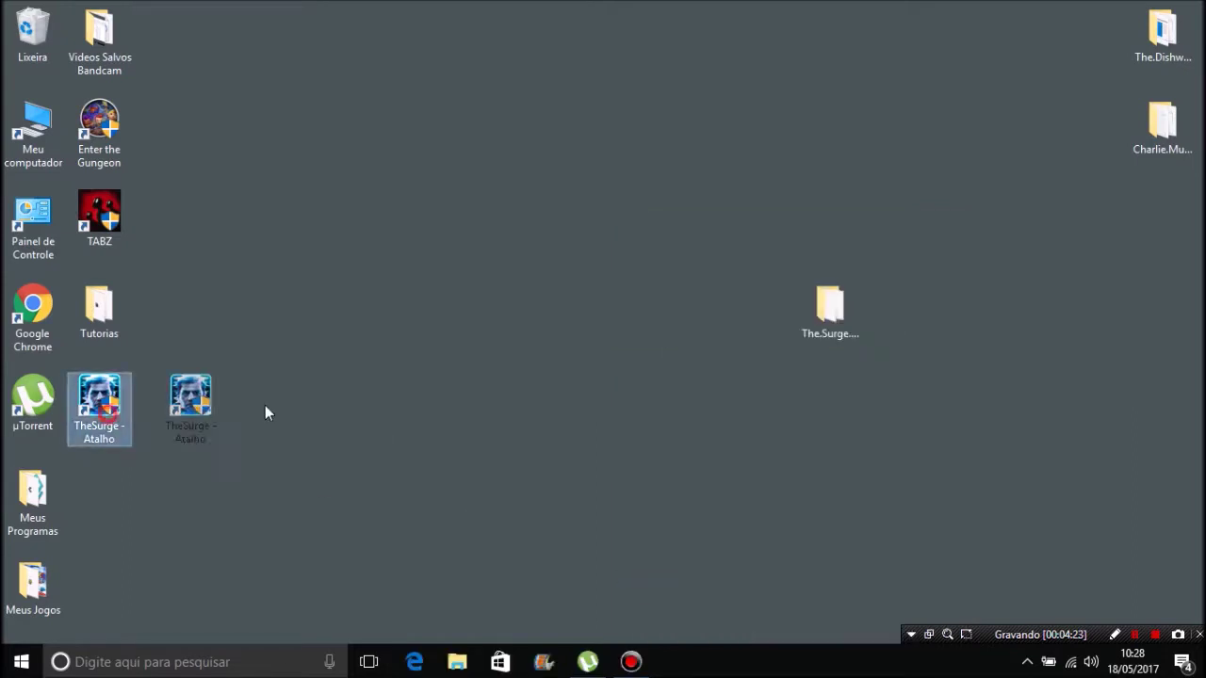
left_click_drag(106, 443, 504, 355)
Rename the new desktop shortcut to The Surge through its properties and check its run-as-administrator compatibility setting.
right_click(504, 354)
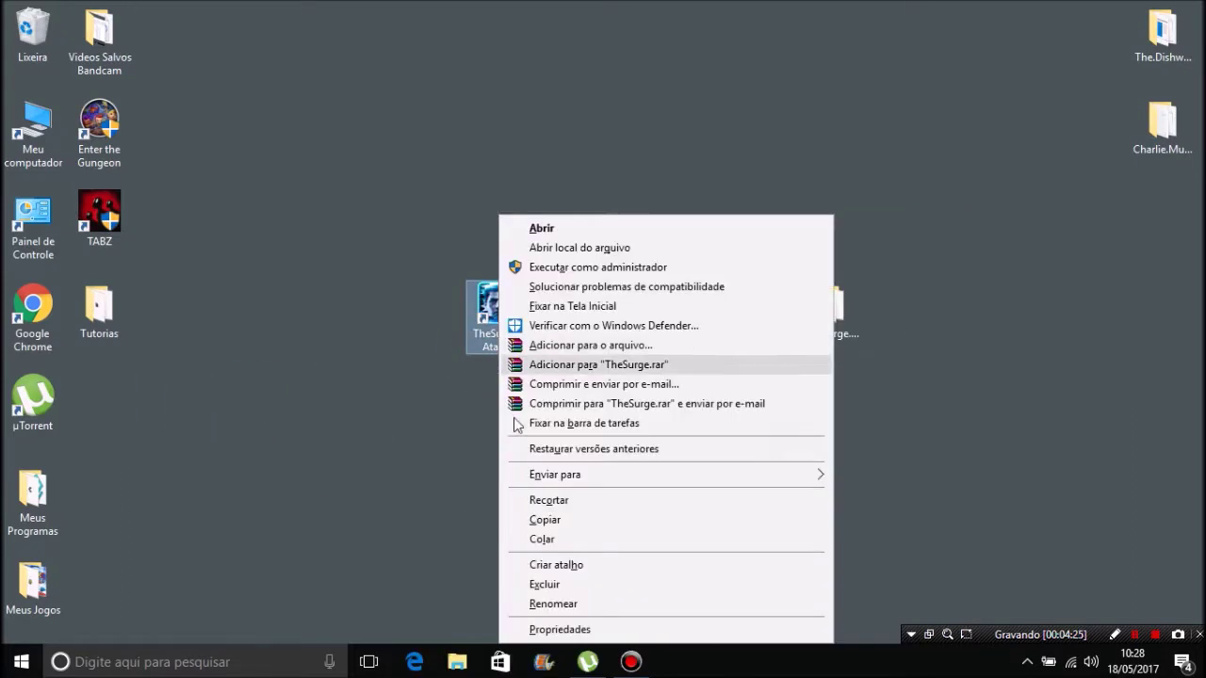
left_click(514, 631)
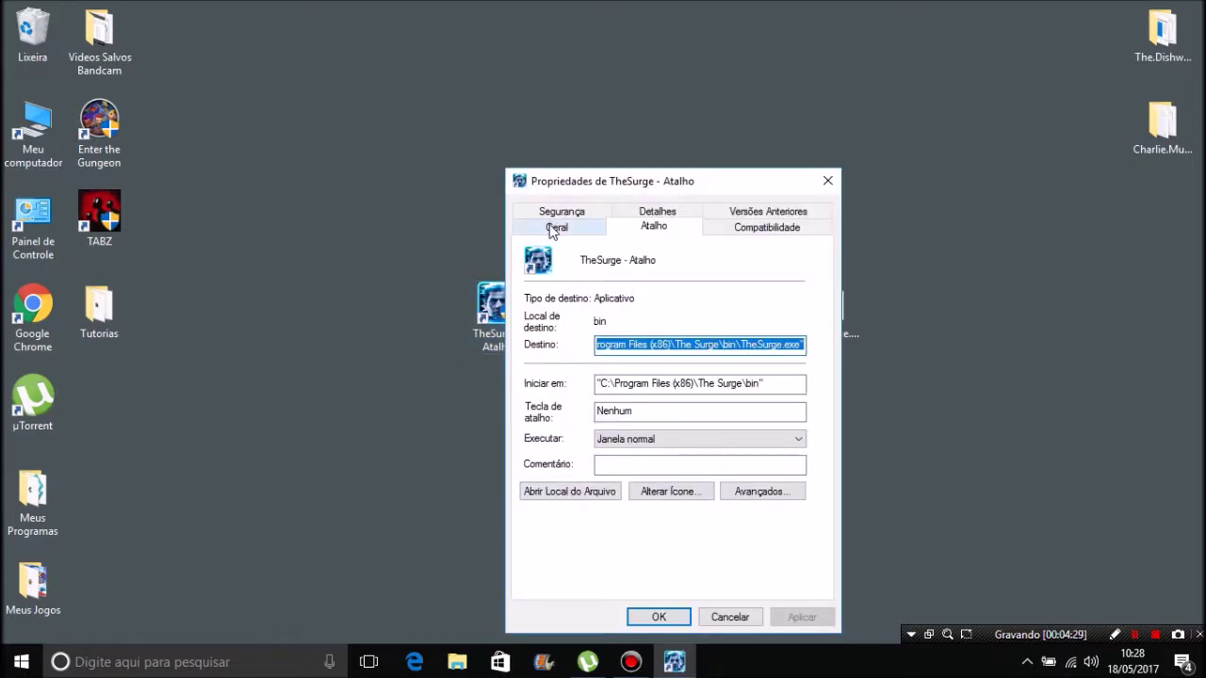
left_click(553, 230)
left_click_drag(673, 261, 634, 254)
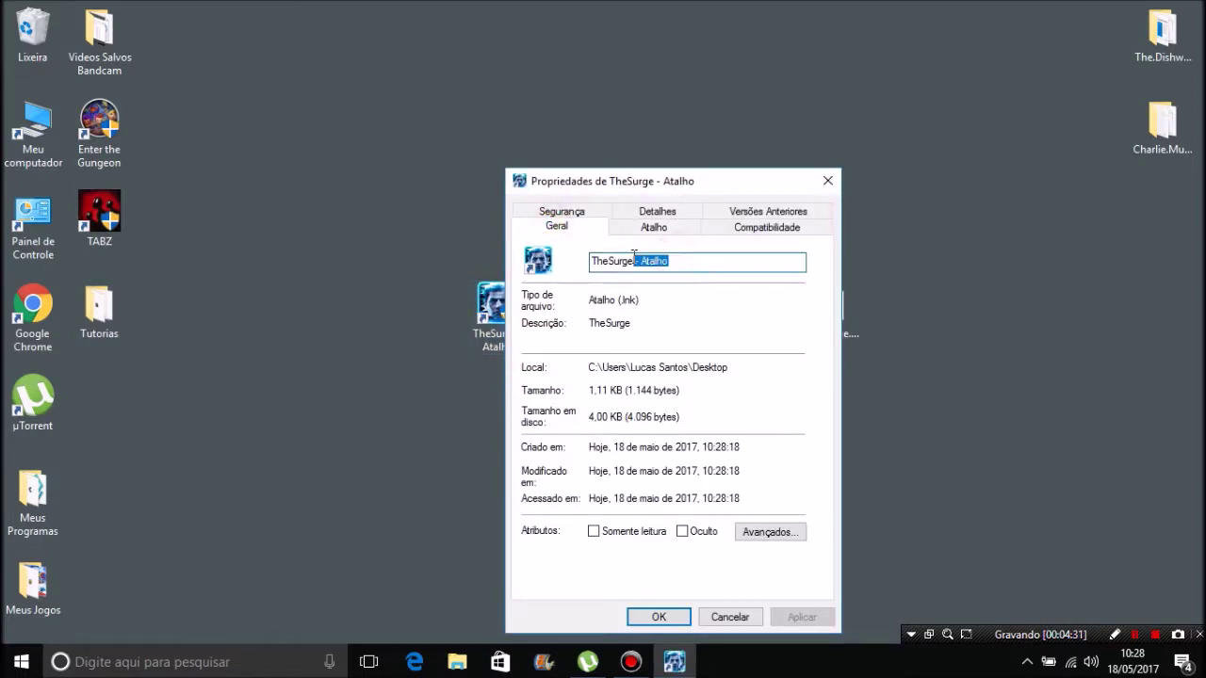
key("BackSpace")
left_click(753, 227)
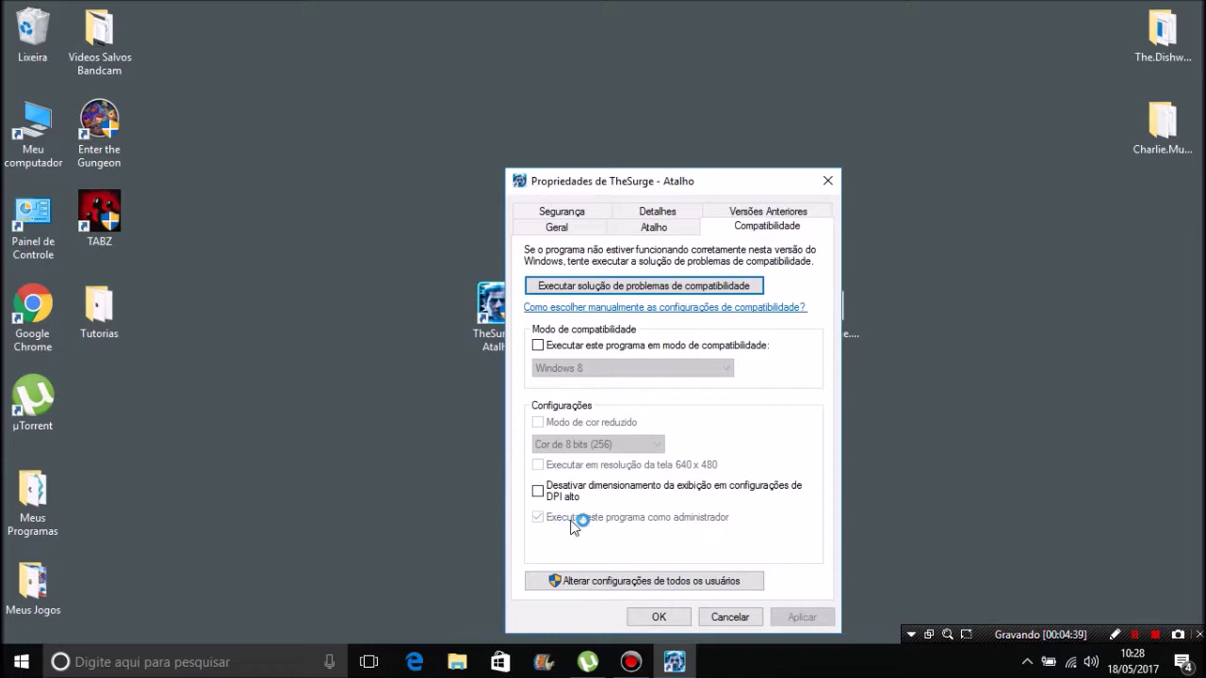
left_click(660, 617)
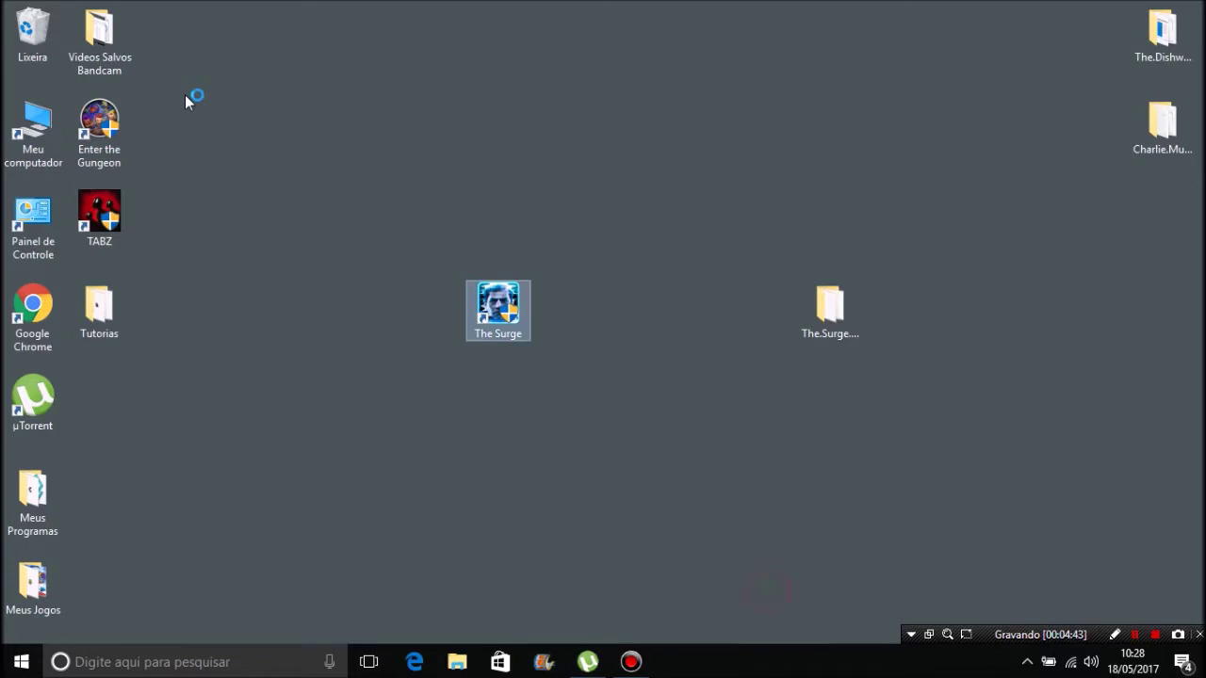
left_click(337, 115)
left_click_drag(382, 183, 650, 423)
left_click(640, 496)
left_click(510, 314)
left_click(343, 58)
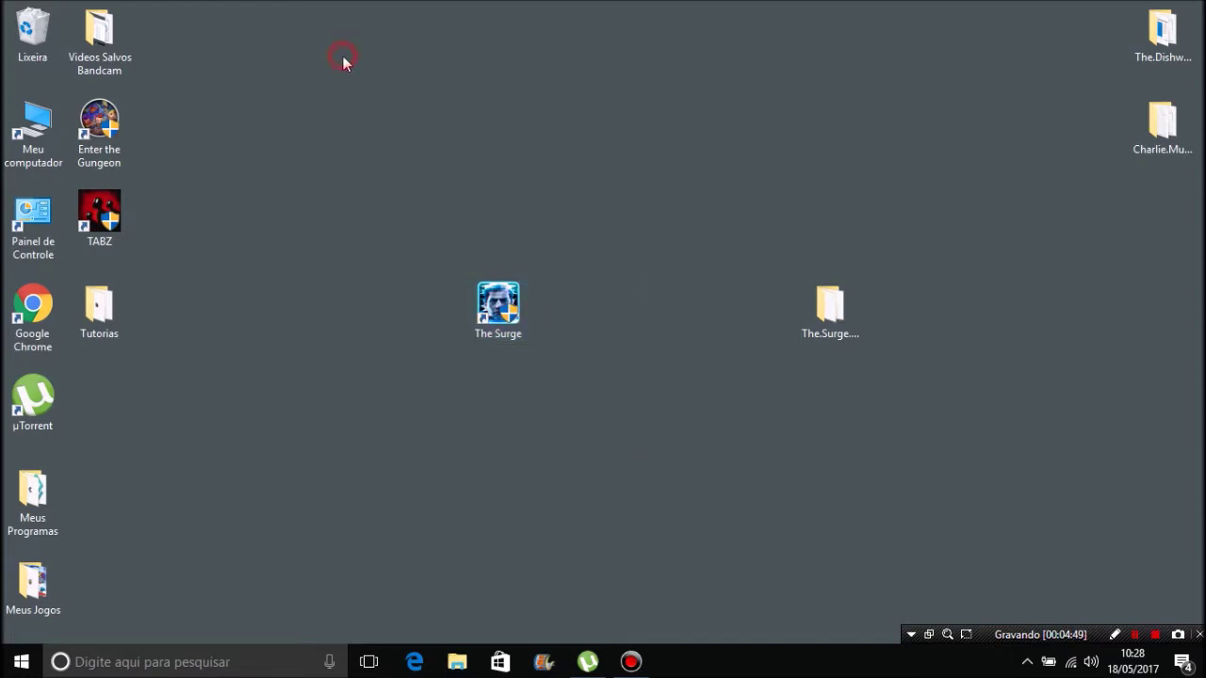